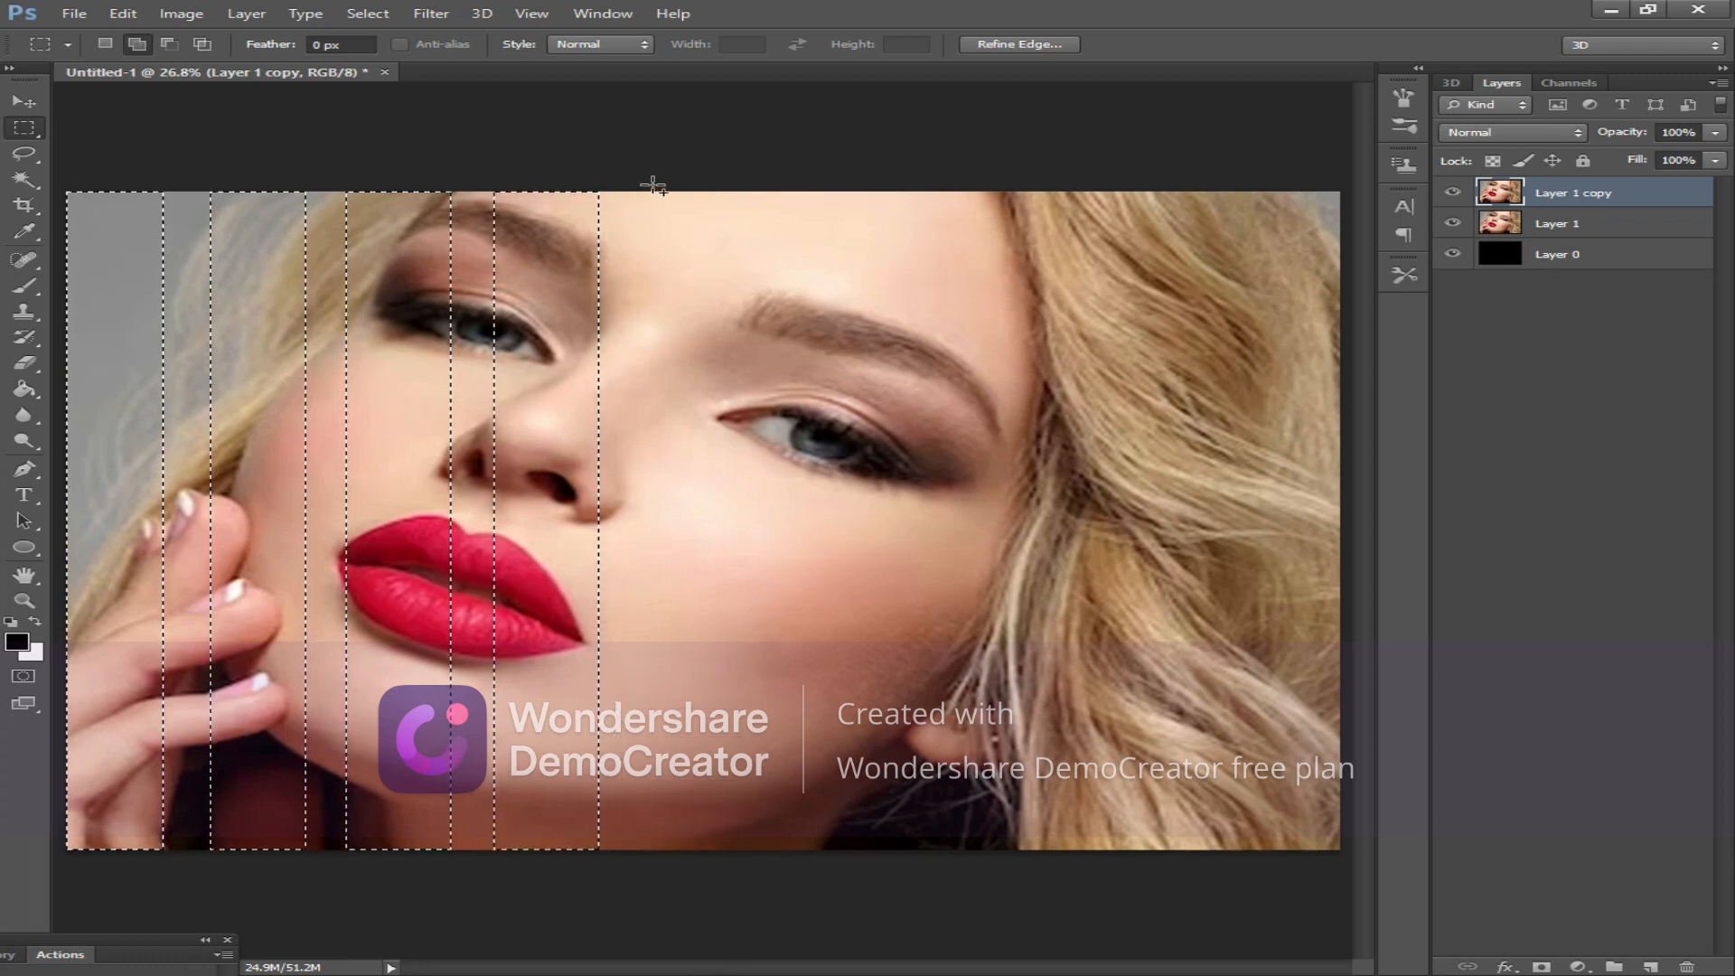
Add five more full-height vertical strips, about 2.6 cm wide with narrow gaps, to the selection and mask Layer 1 copy with it
drag(653, 181, 692, 868)
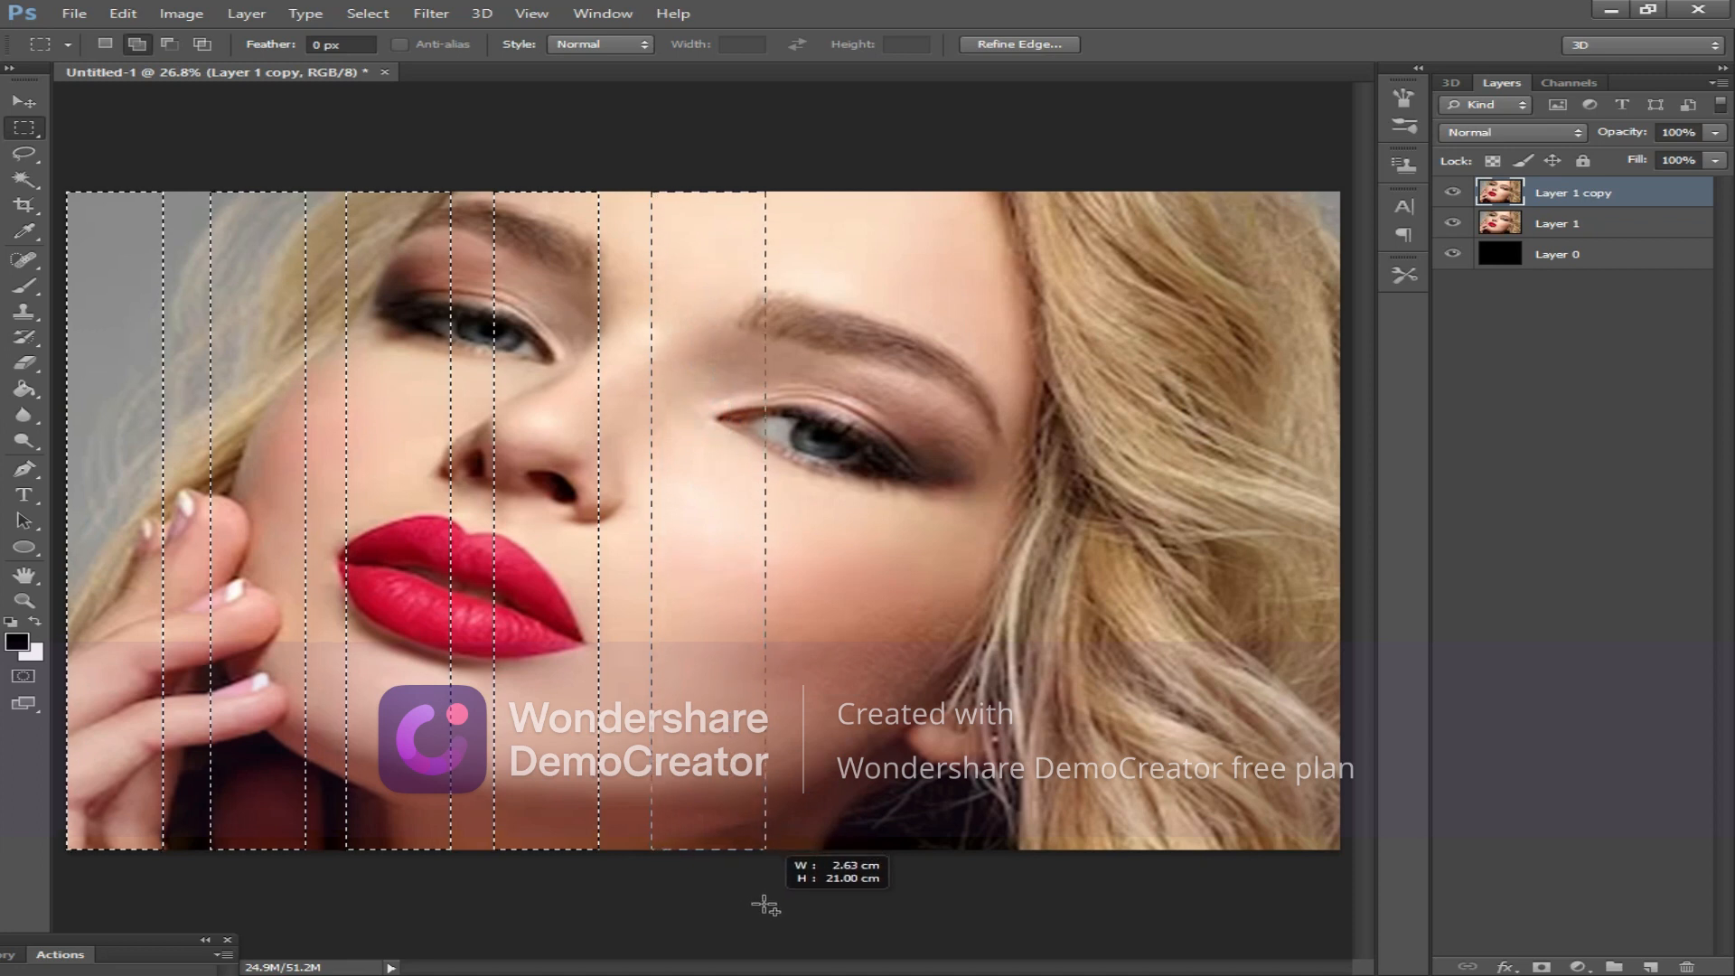
drag(765, 906, 765, 906)
drag(807, 172, 940, 936)
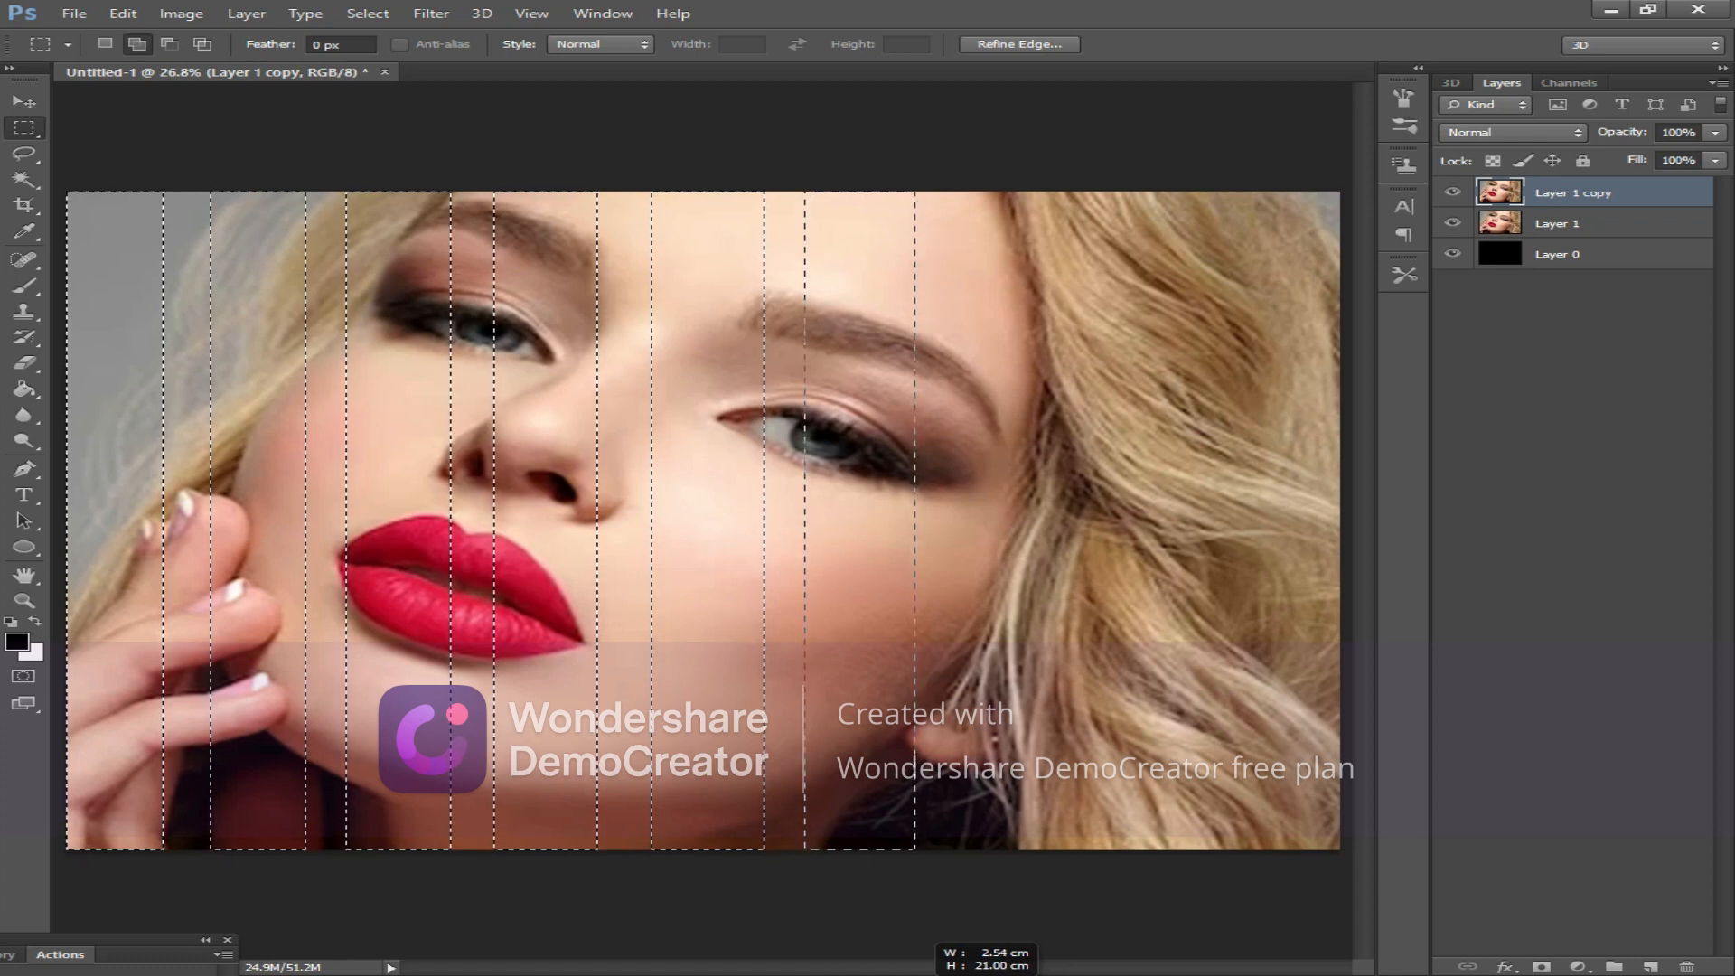
drag(915, 931, 915, 931)
drag(960, 174, 1076, 940)
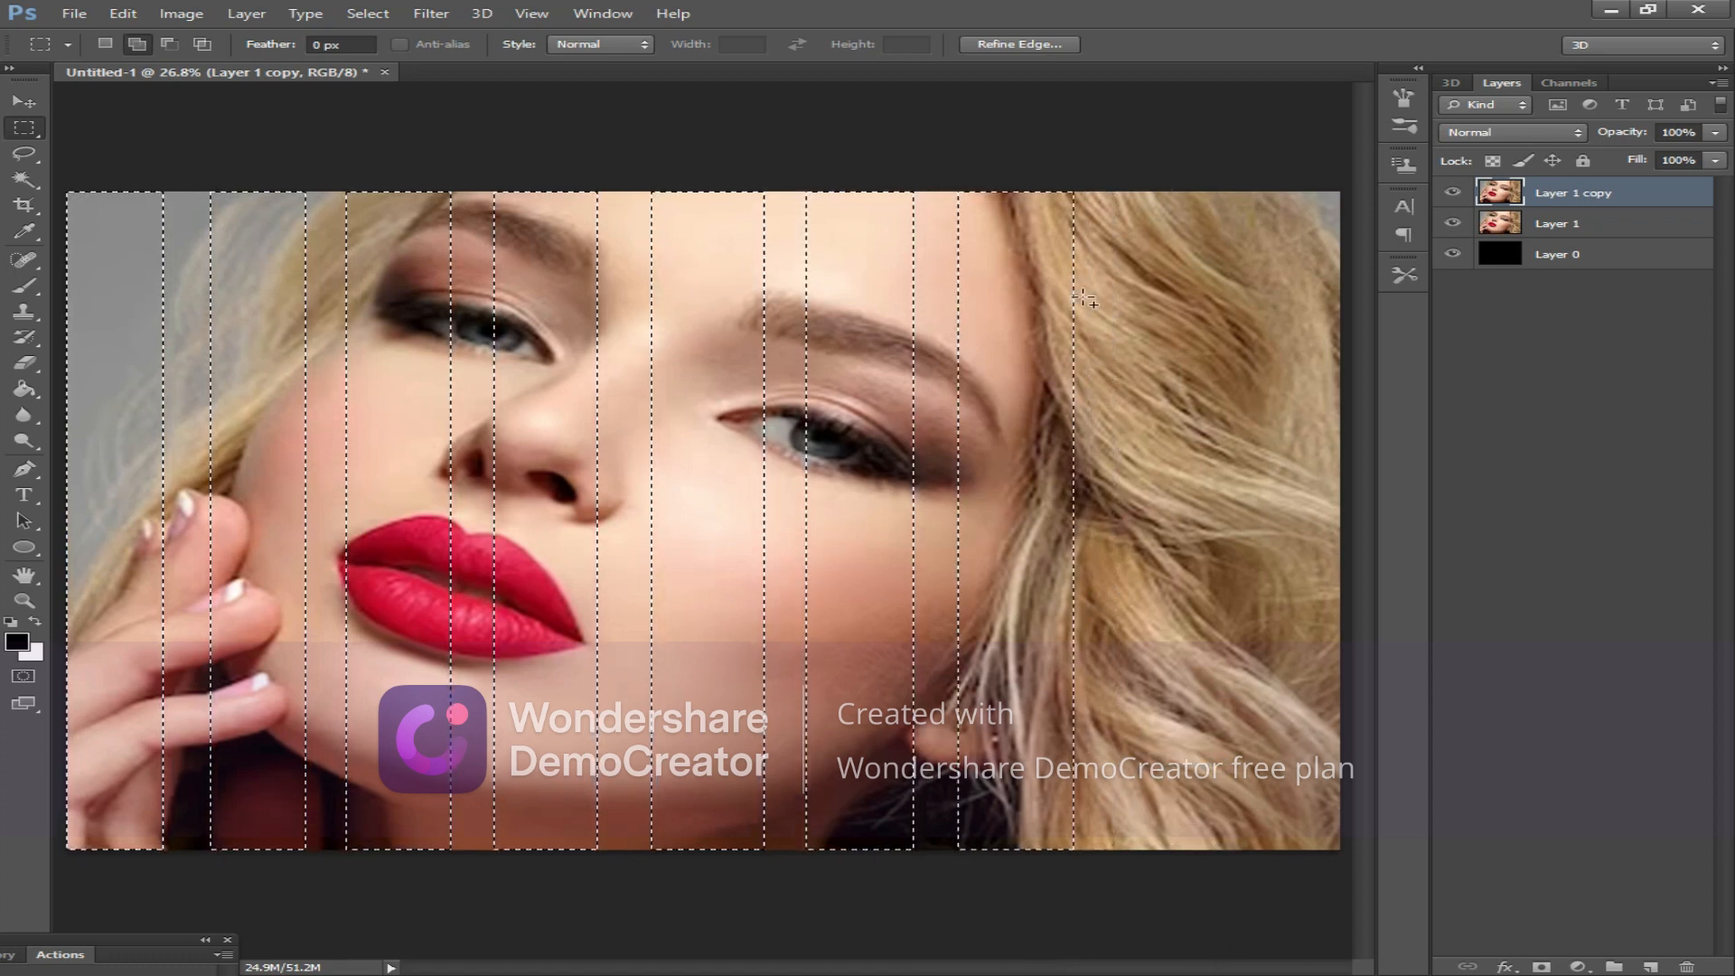
drag(1119, 170, 1226, 940)
drag(1272, 171, 1482, 944)
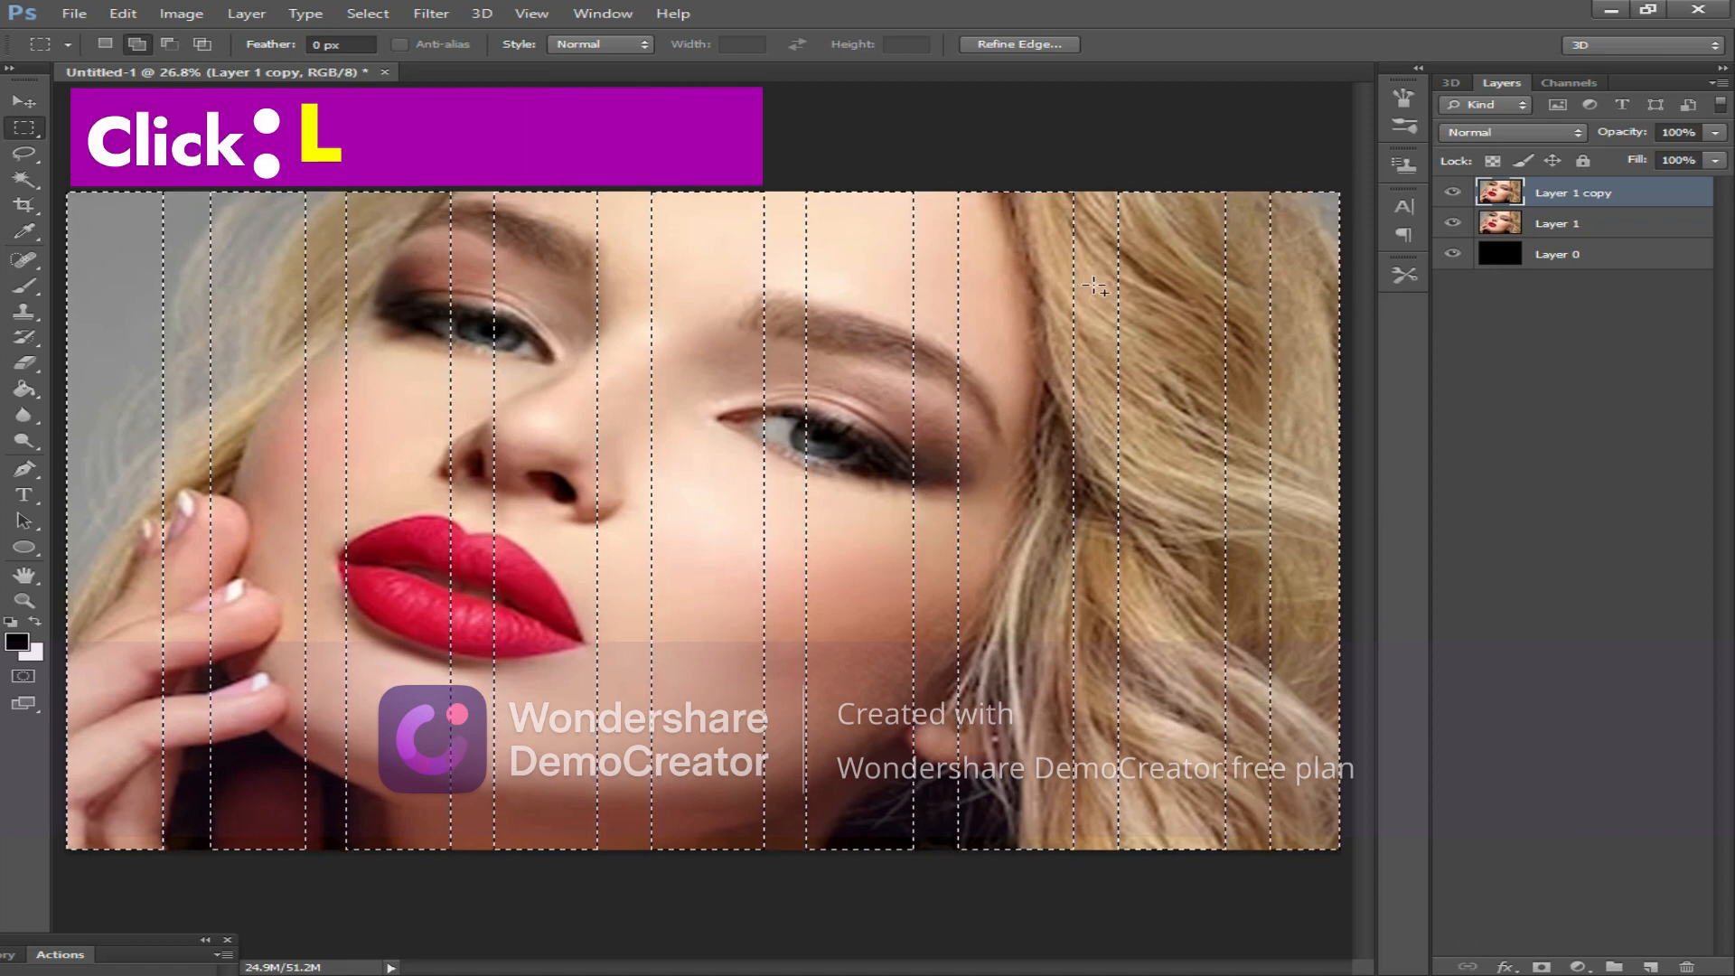
click(1542, 965)
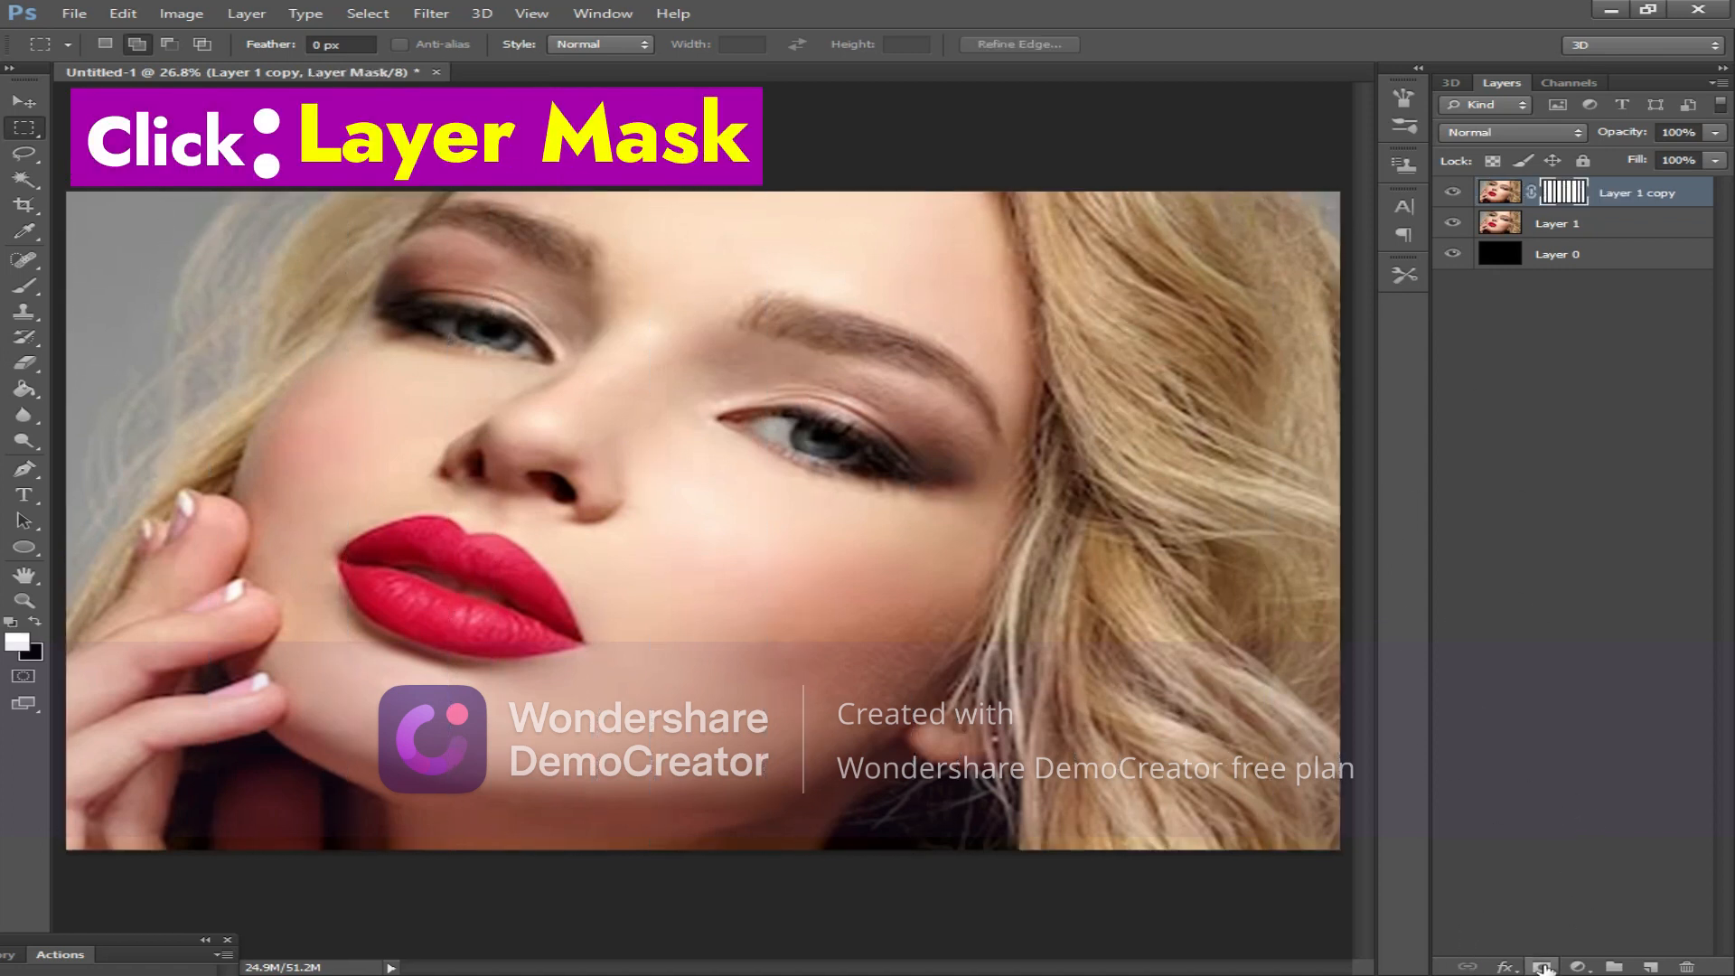
On Layer 1, select five full-width horizontal strips separated by narrow gaps from the upper to the lower edge of the photo
click(1571, 230)
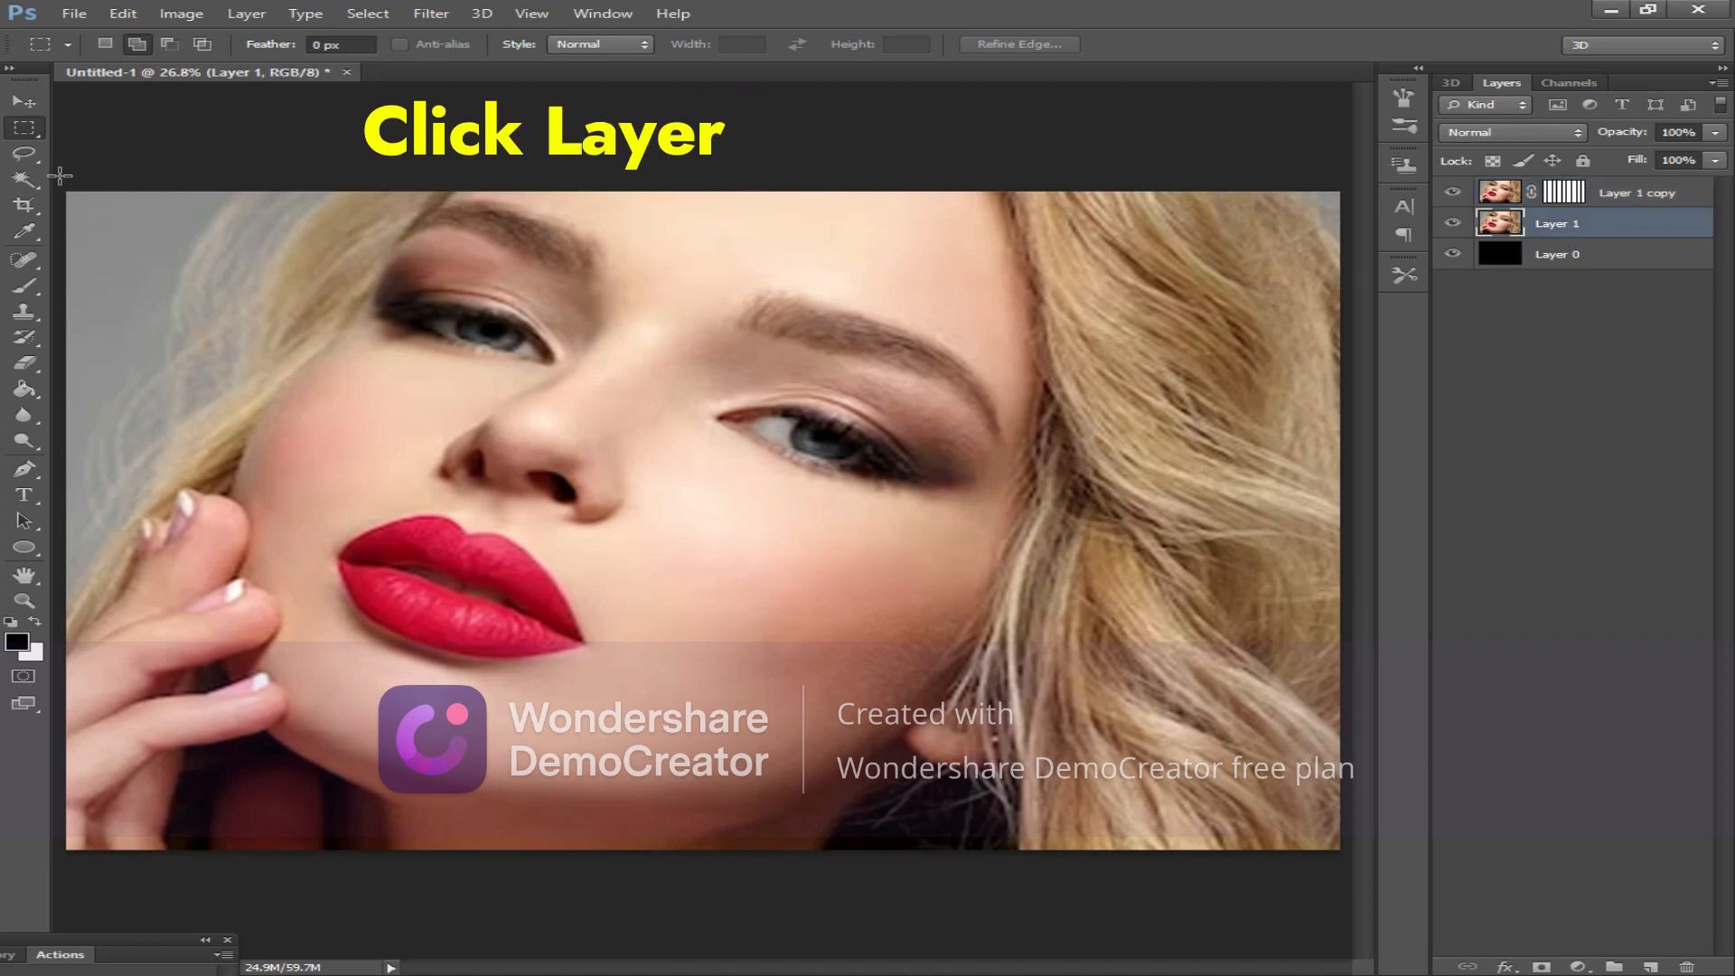
drag(254, 271, 1360, 295)
drag(63, 326, 1340, 432)
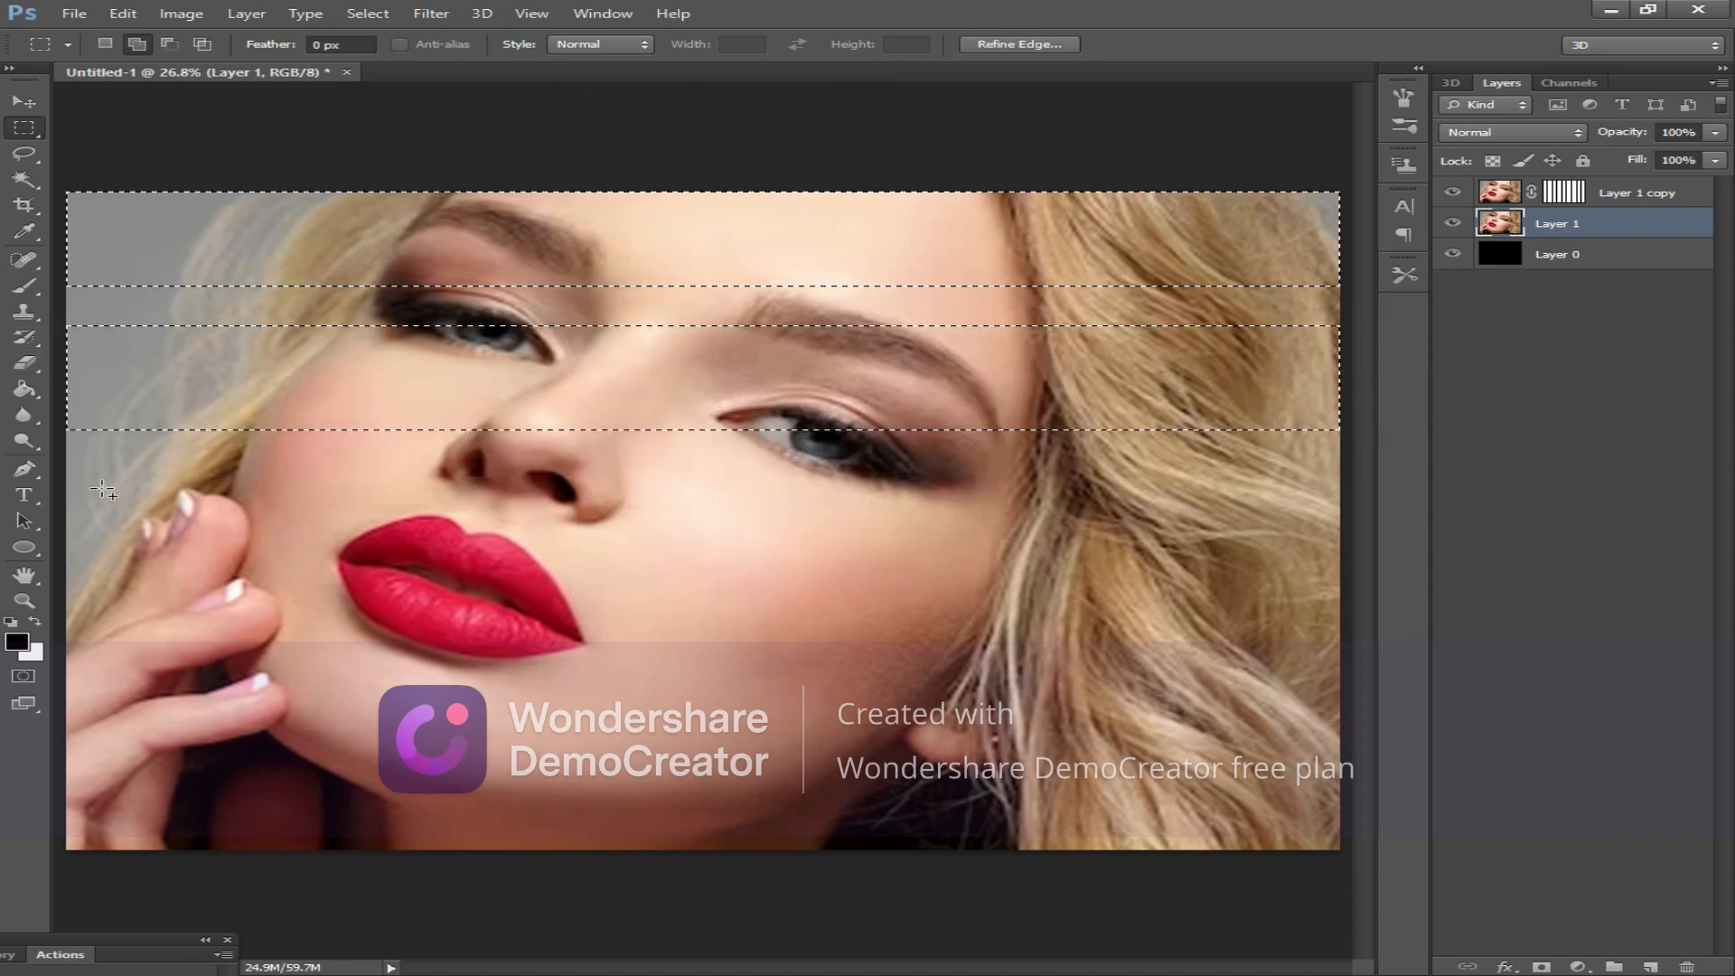
drag(58, 472, 1358, 581)
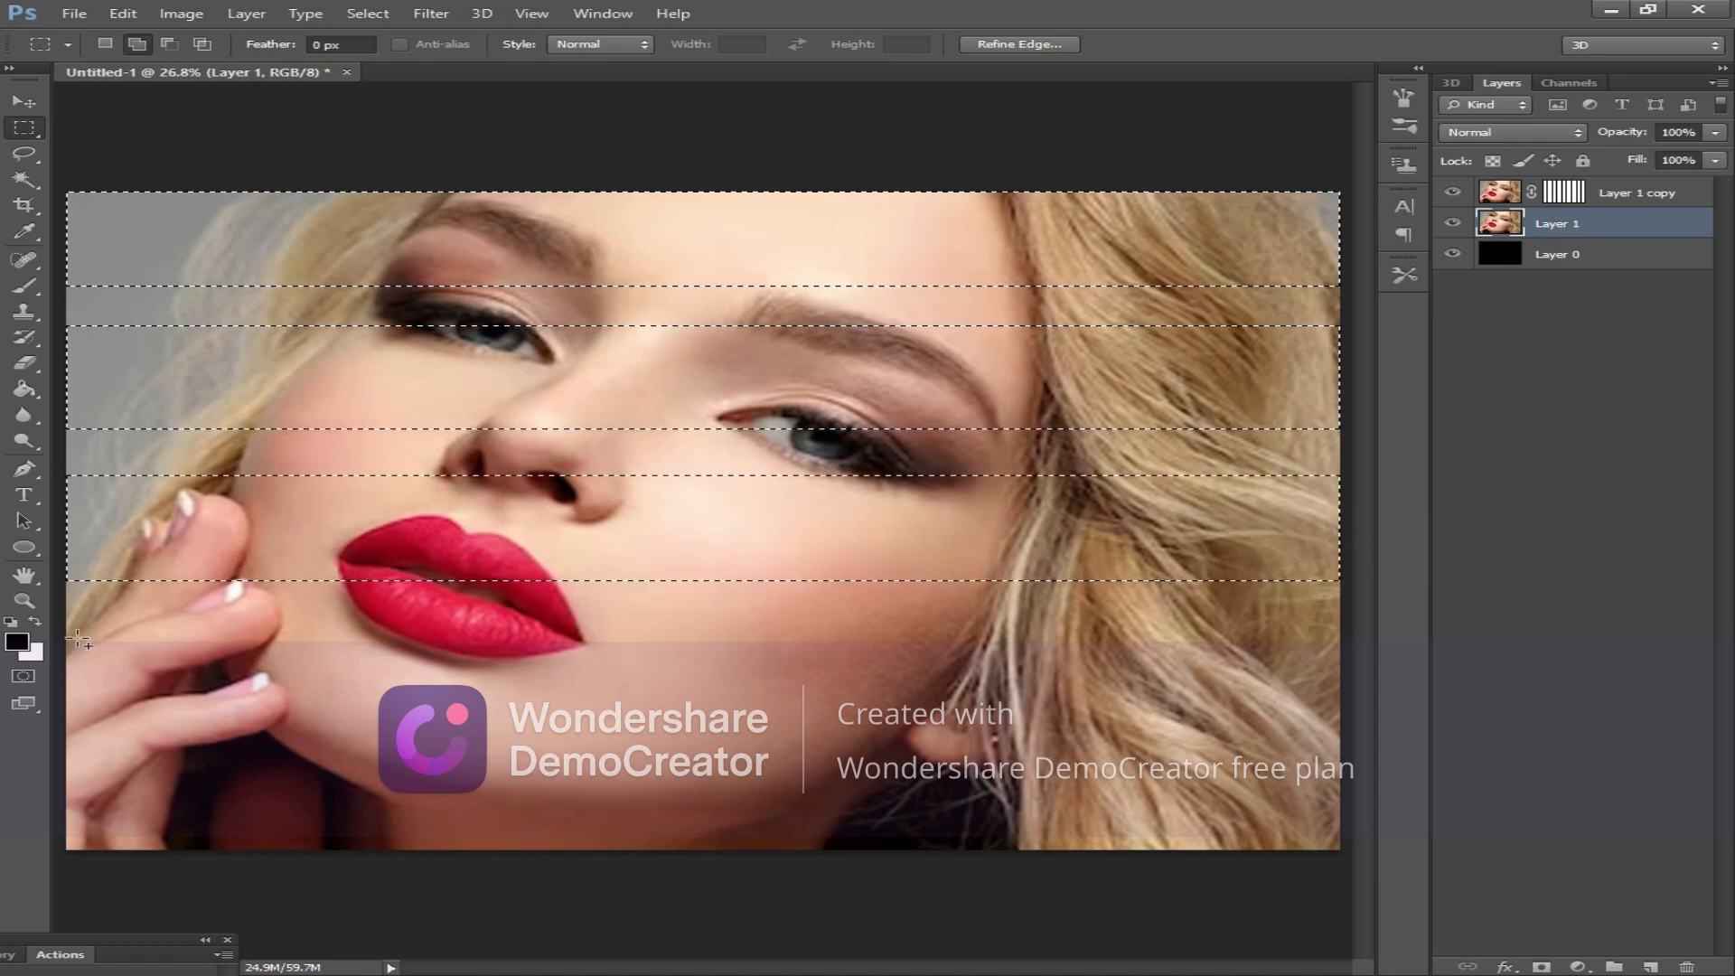
drag(84, 633, 1524, 723)
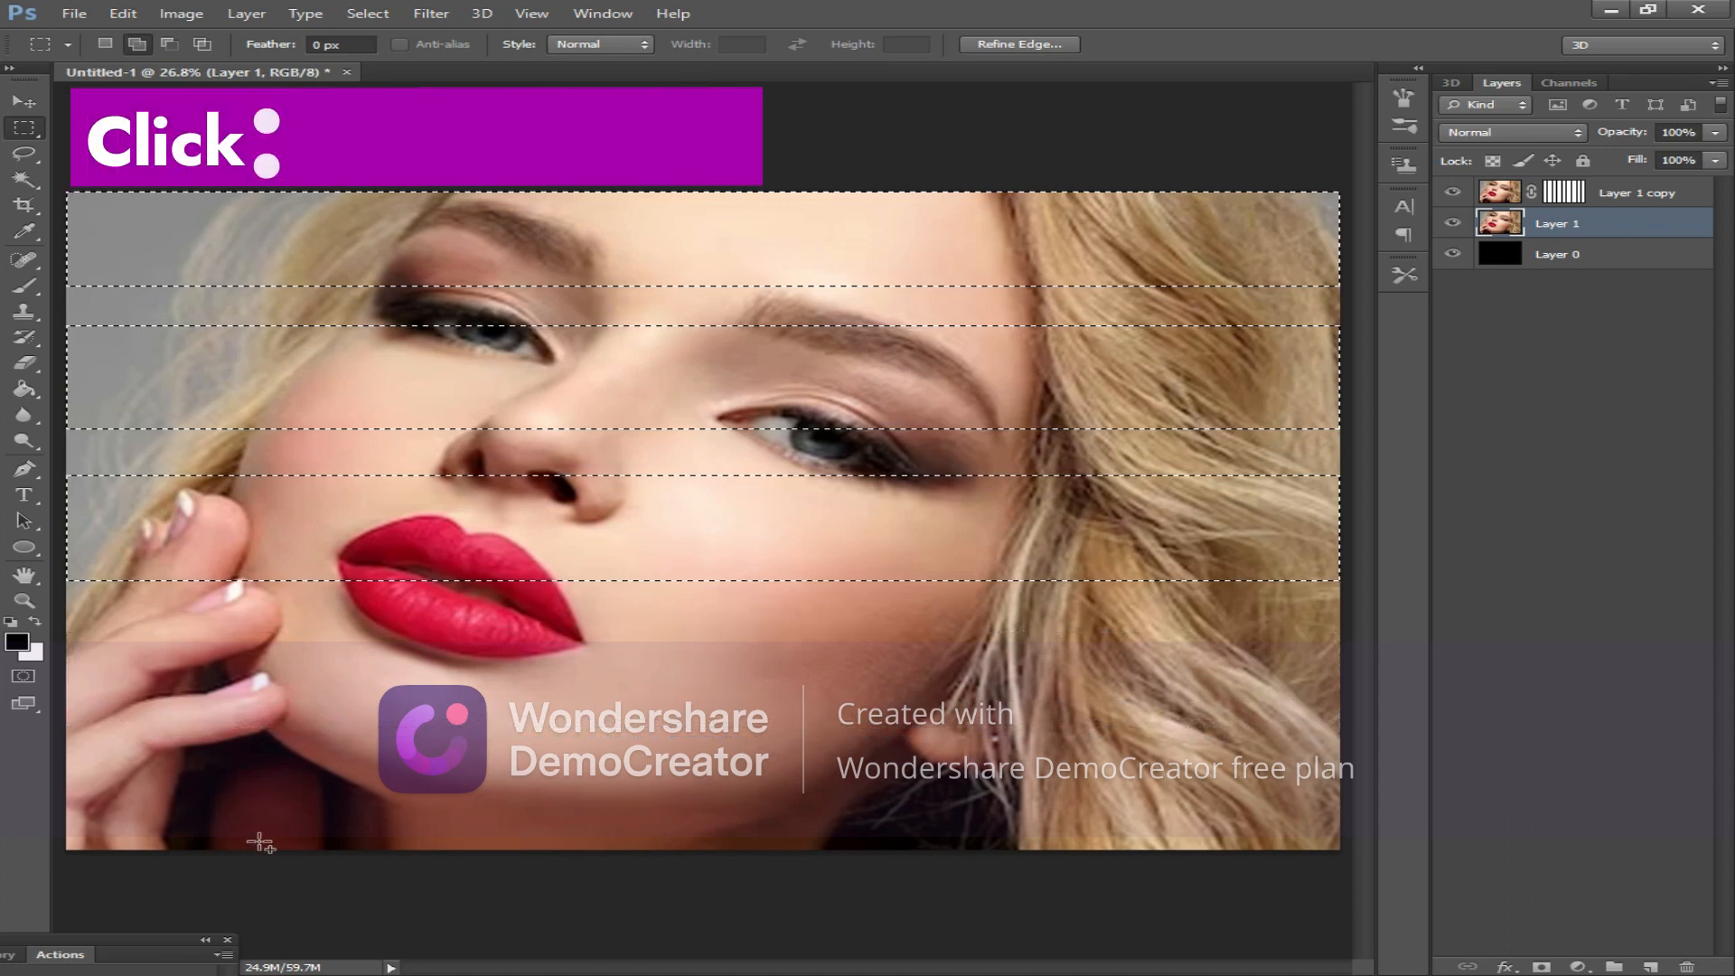
drag(49, 772, 1367, 885)
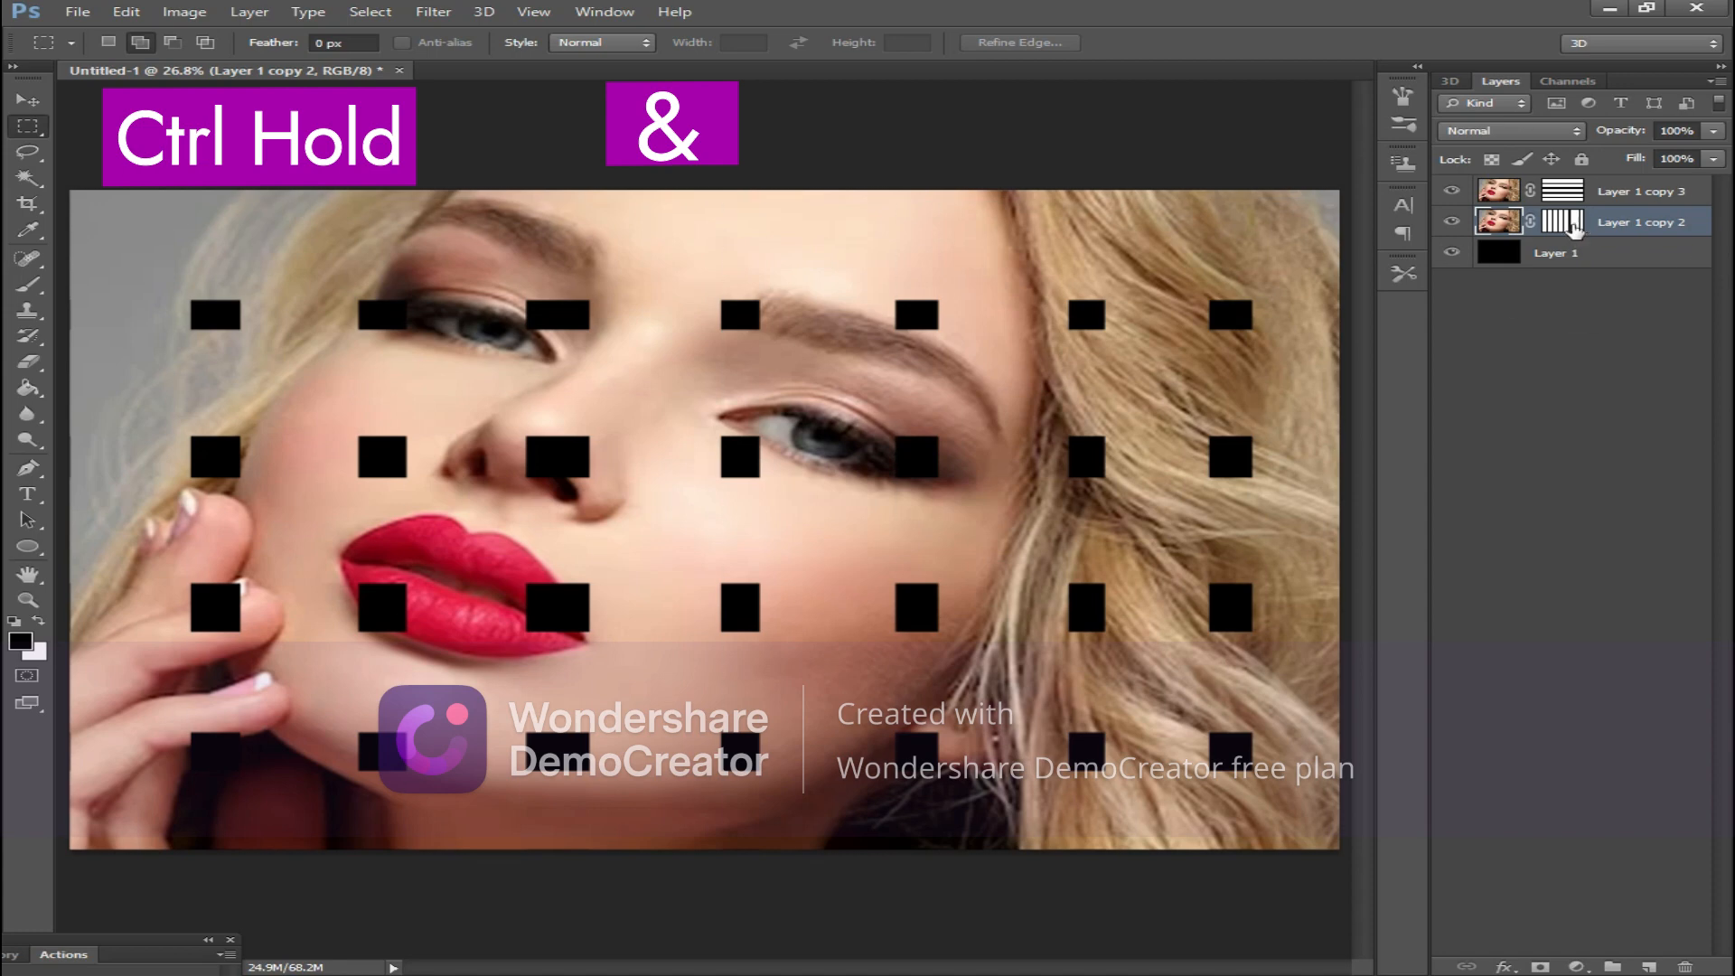
Load the intersection of the Layer 1 copy 2 and Layer 1 copy 3 masks as a selection and enter Quick Mask mode
ctrl+click(1575, 229)
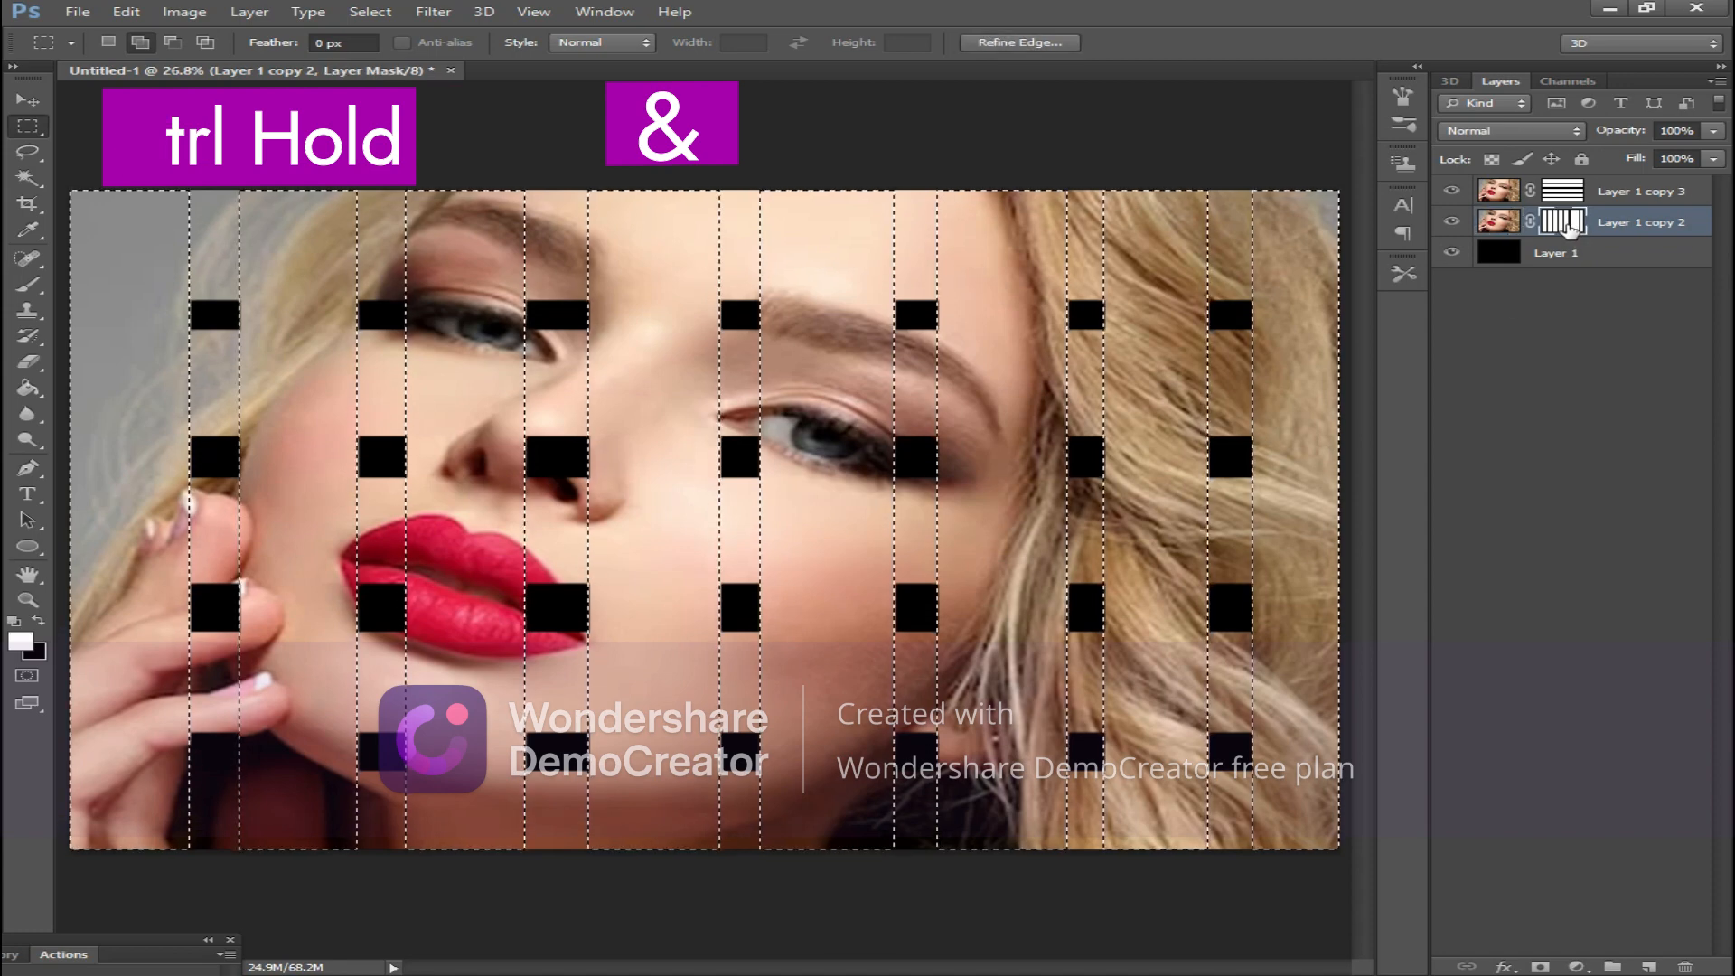
ctrl+alt+shift+click(1563, 200)
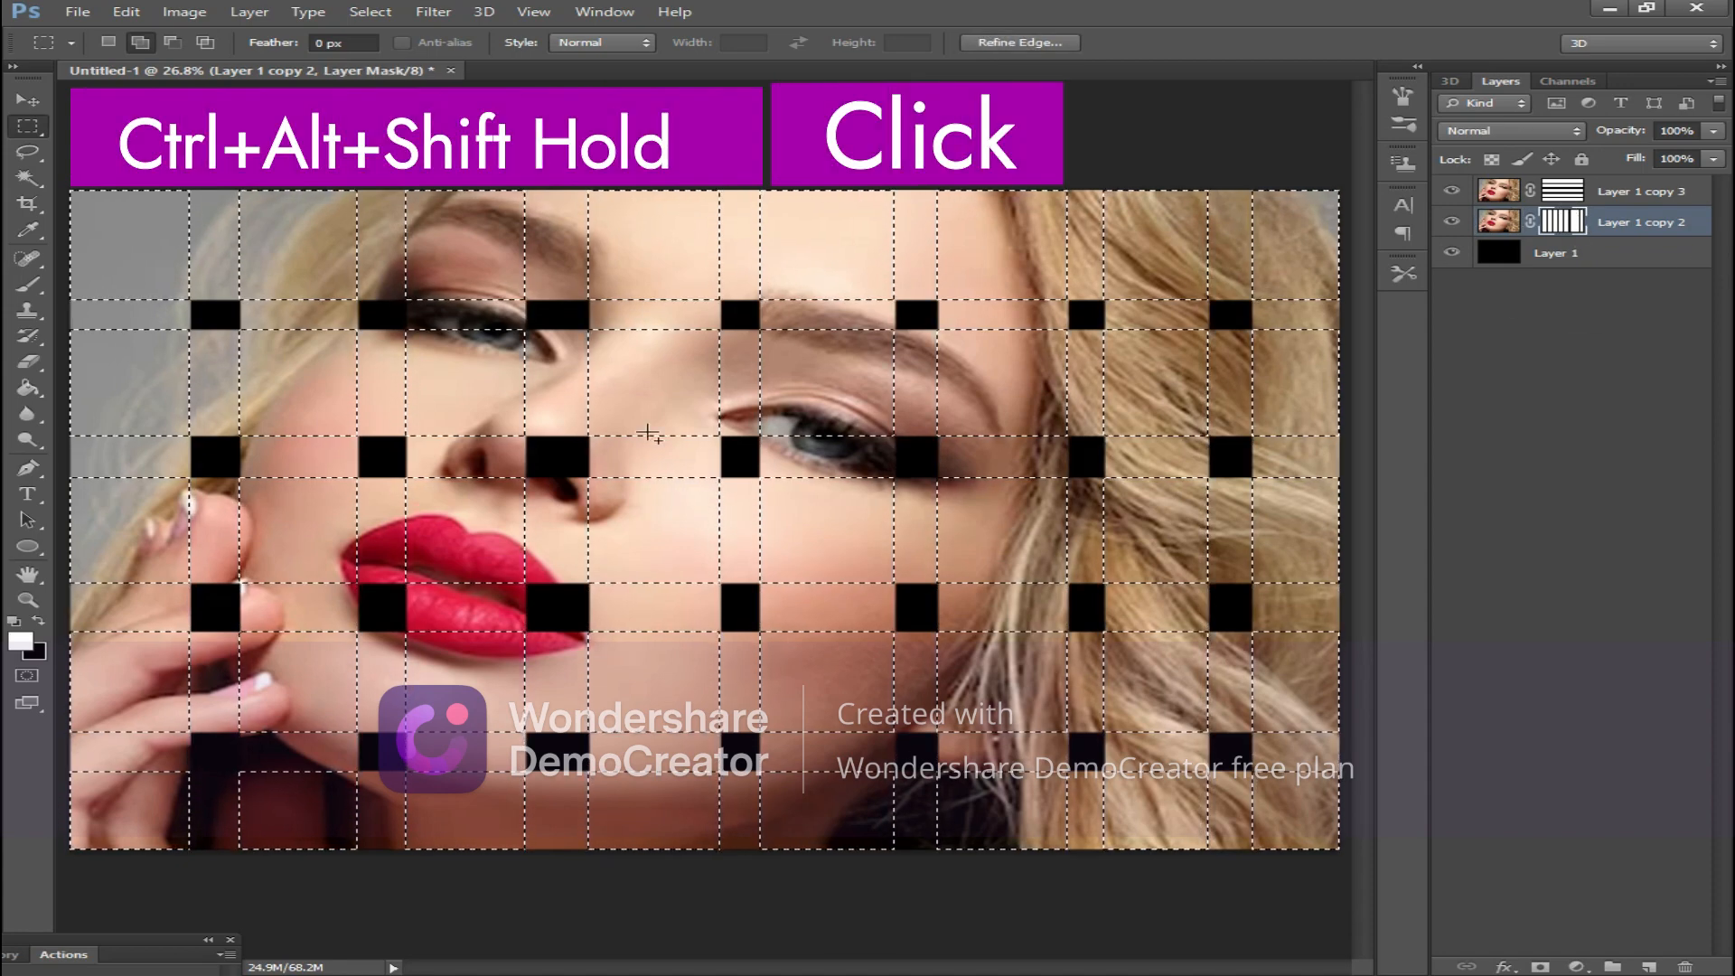
click(27, 676)
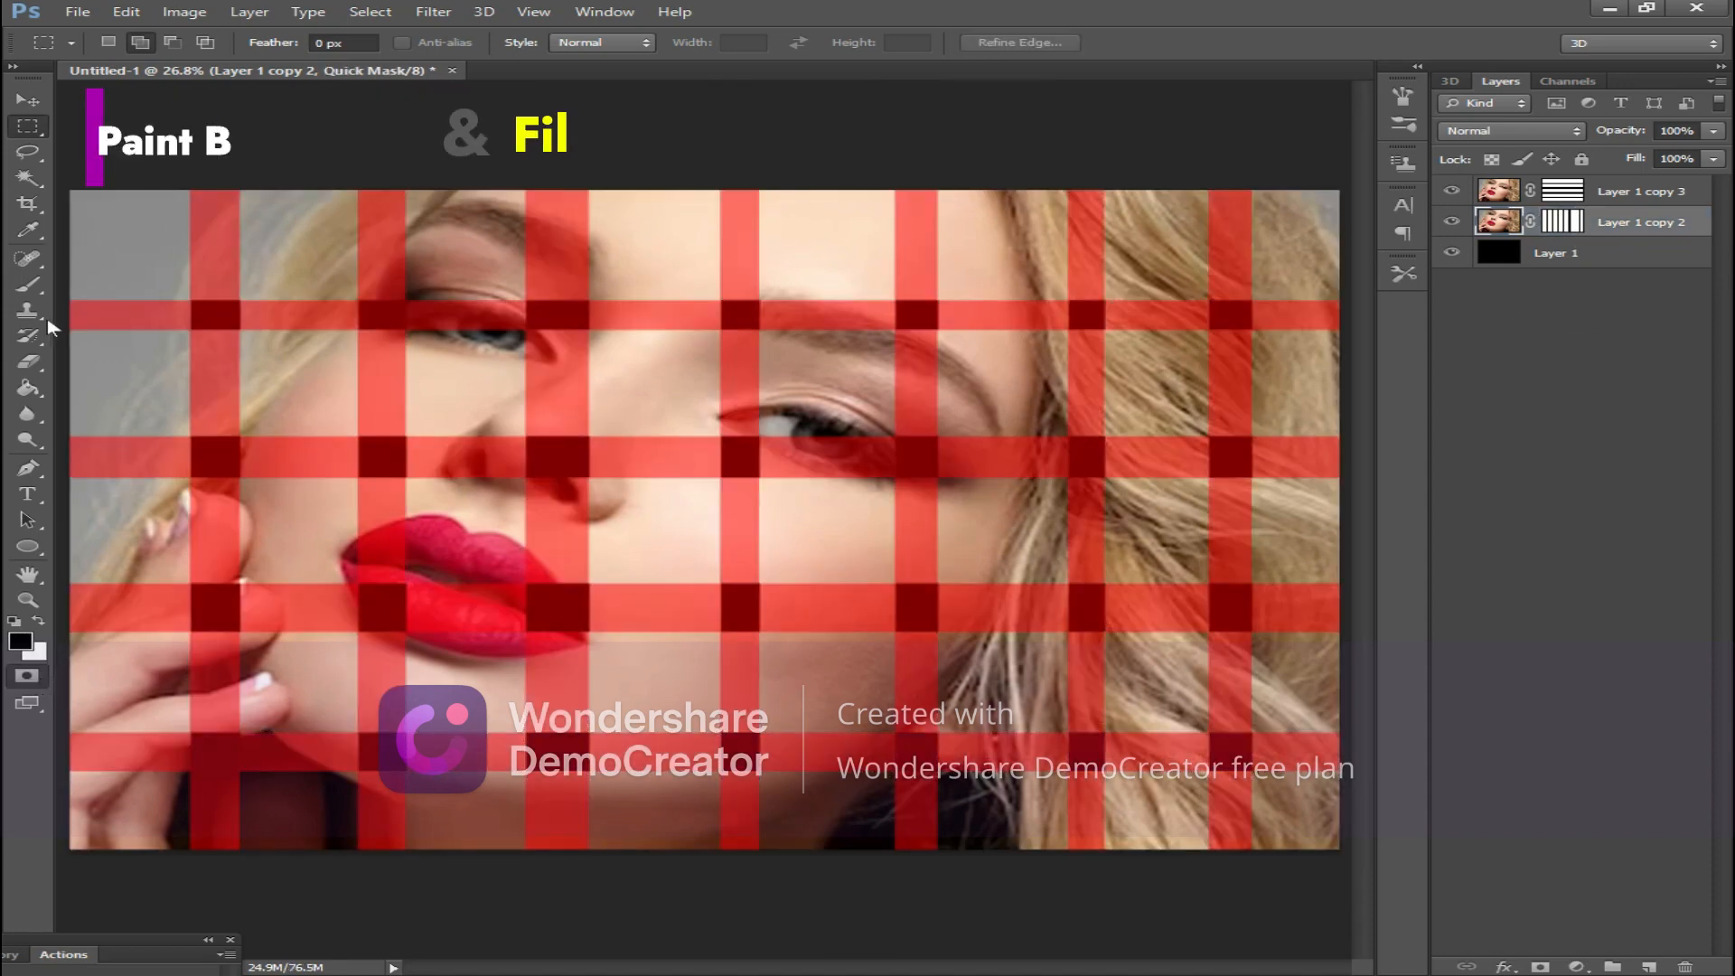
Fill every other square with black in a checkerboard pattern using the Paint Bucket, beginning with the first square of the upper row
click(28, 389)
click(143, 258)
click(484, 233)
click(818, 235)
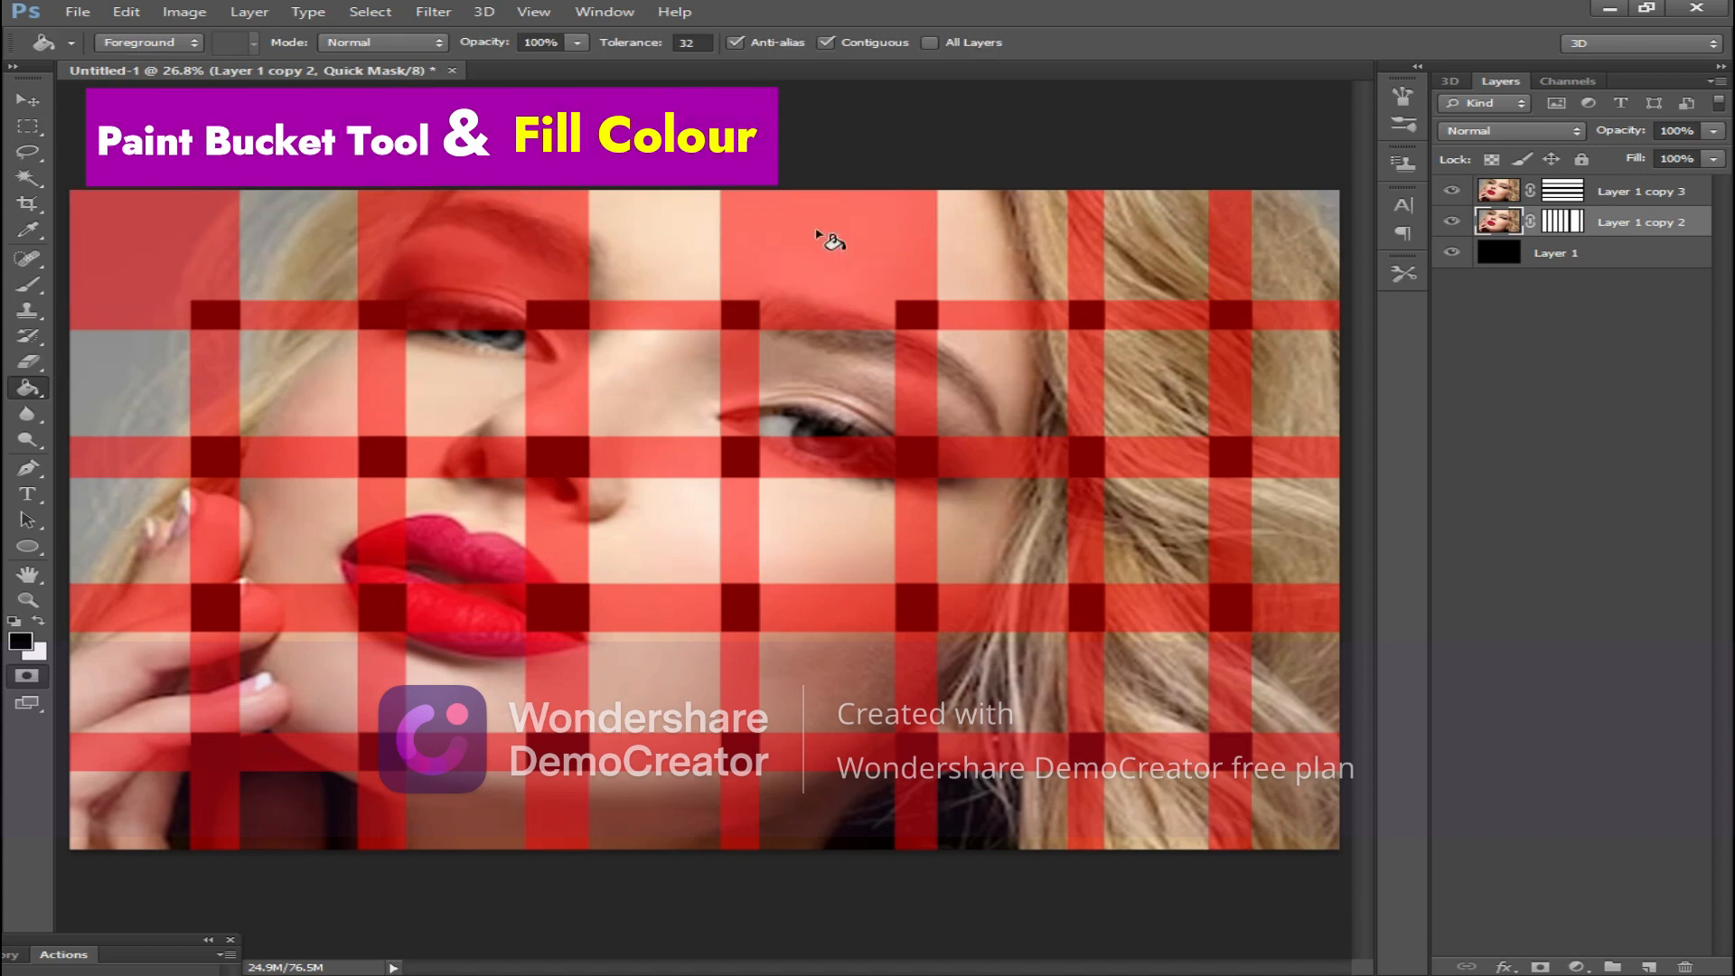
click(1152, 242)
click(1291, 378)
click(1010, 405)
click(719, 408)
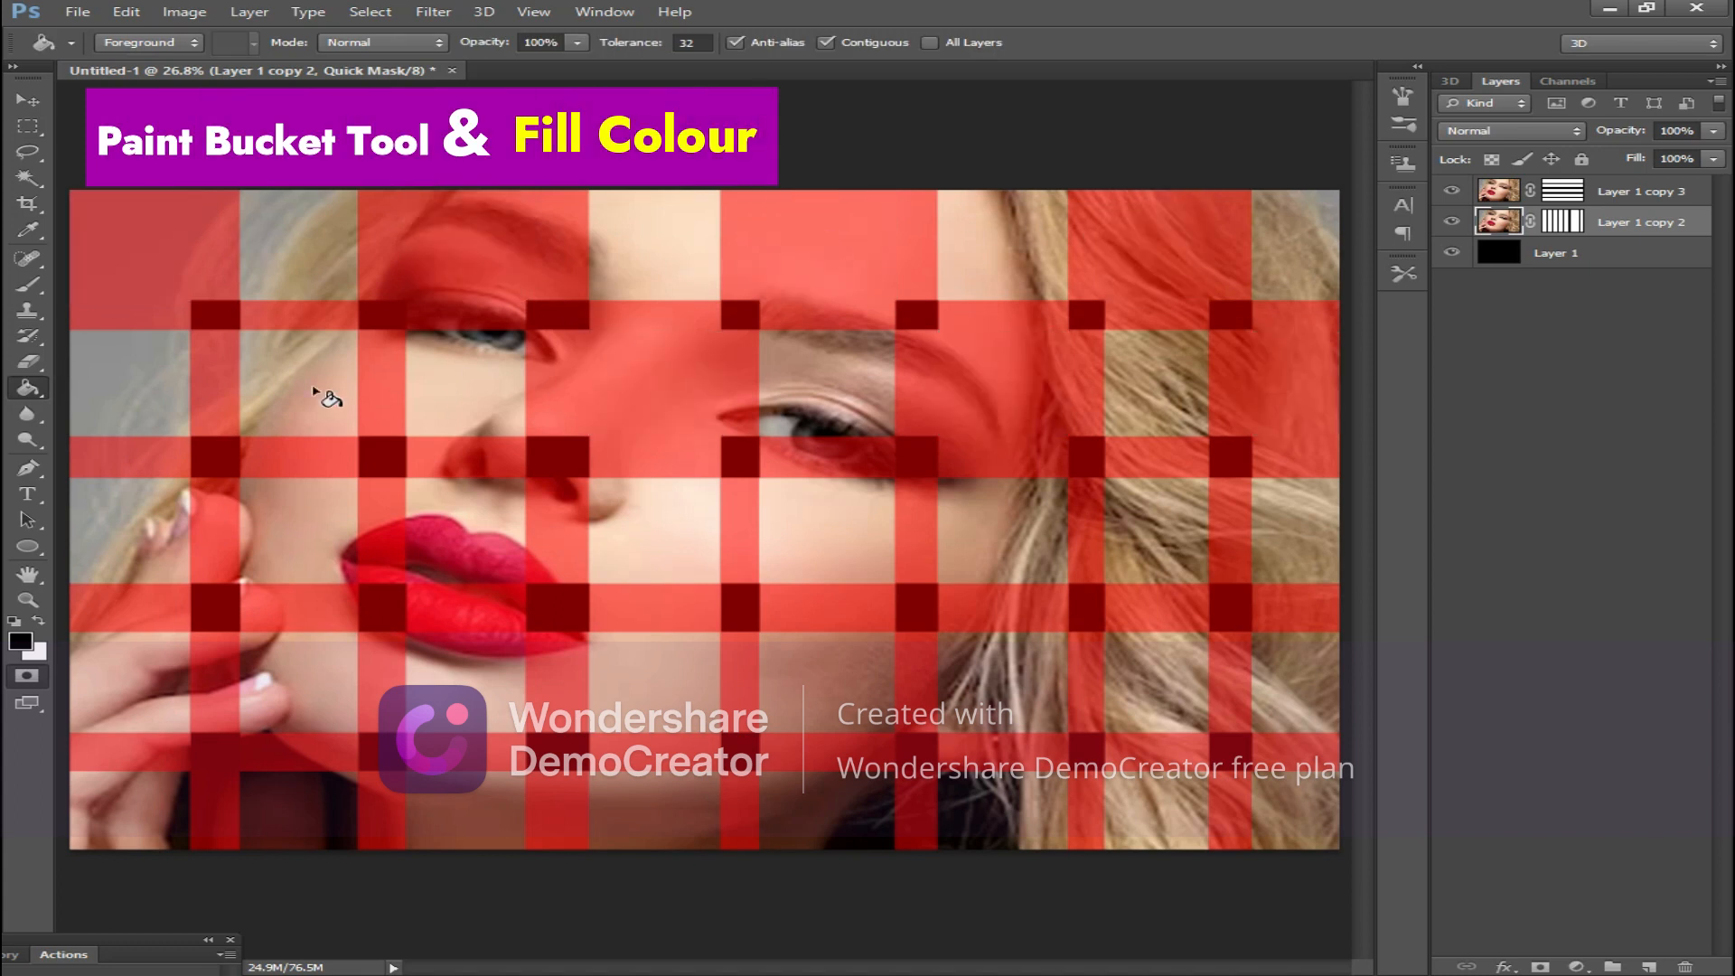
click(319, 393)
click(158, 517)
click(479, 548)
click(829, 547)
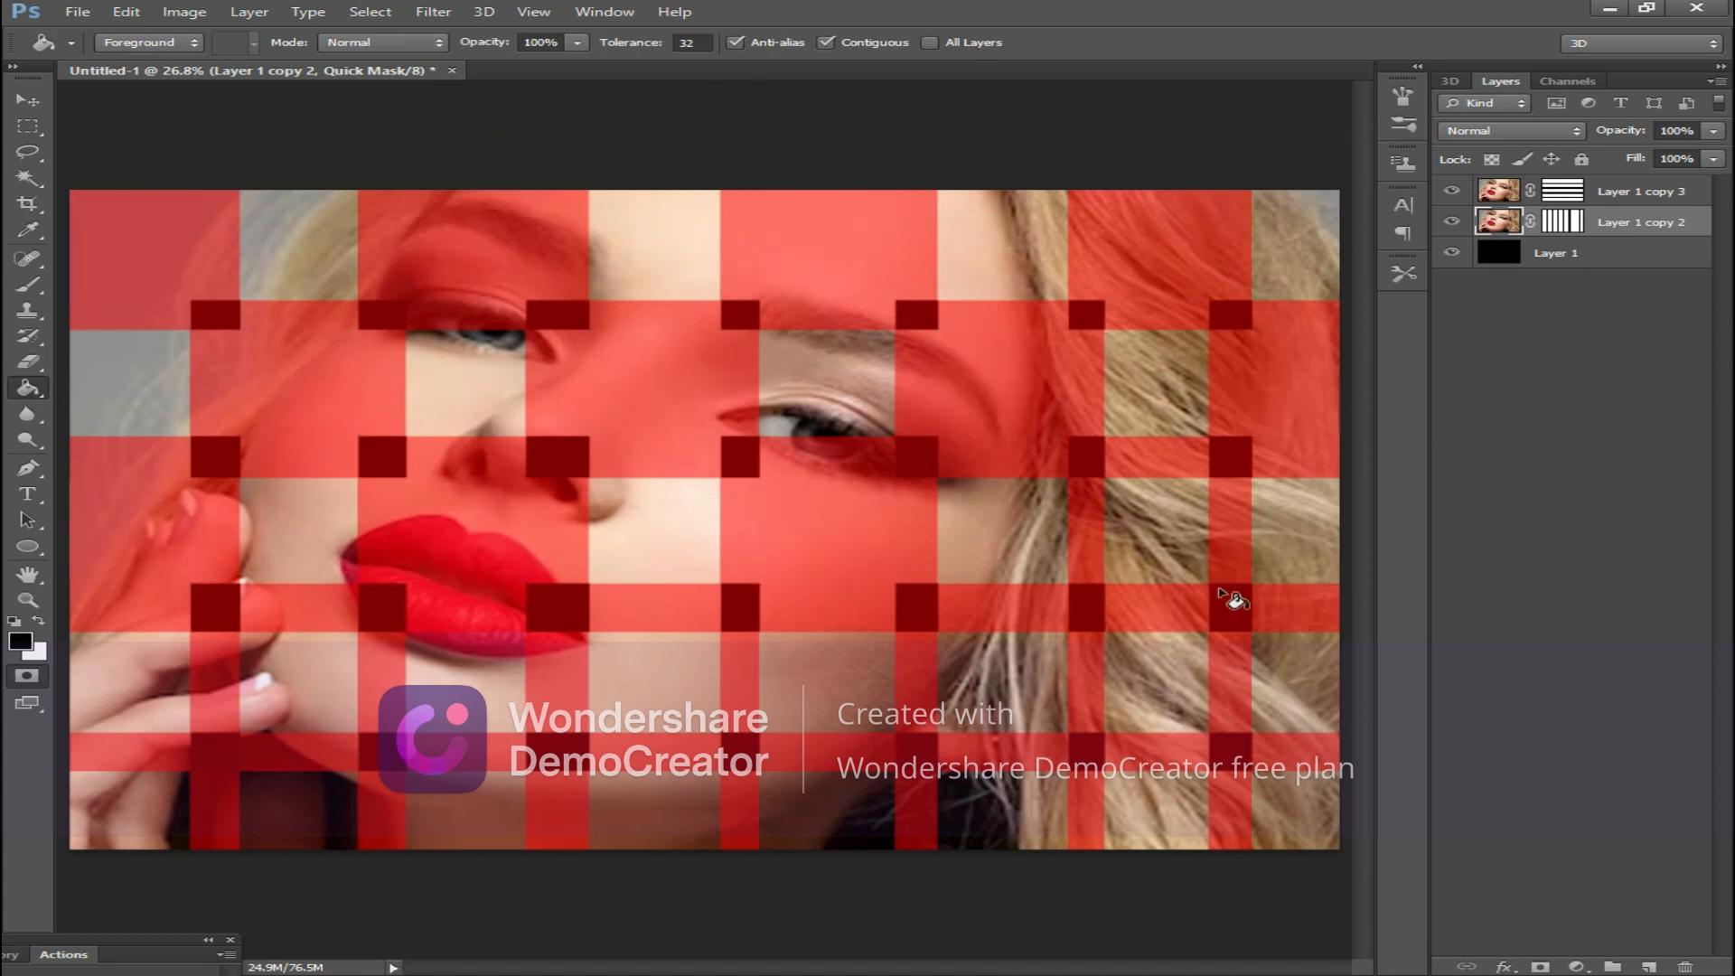
click(1184, 539)
click(1288, 676)
click(1049, 687)
click(646, 696)
click(352, 691)
click(171, 813)
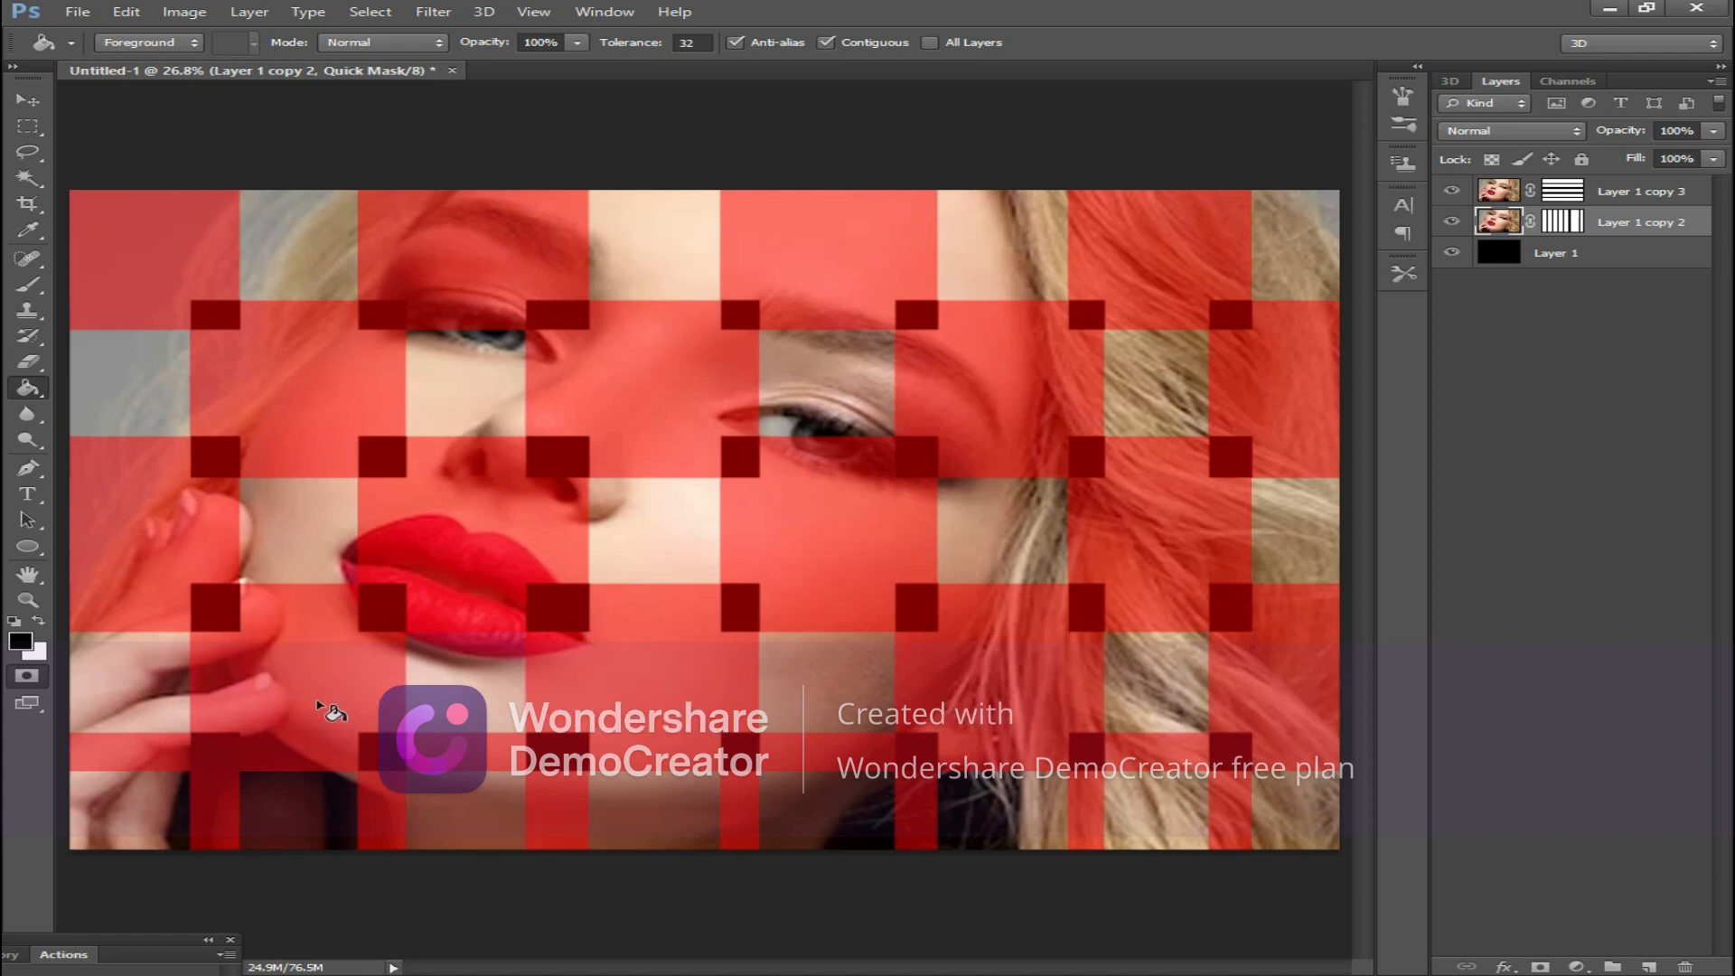
click(479, 822)
click(799, 818)
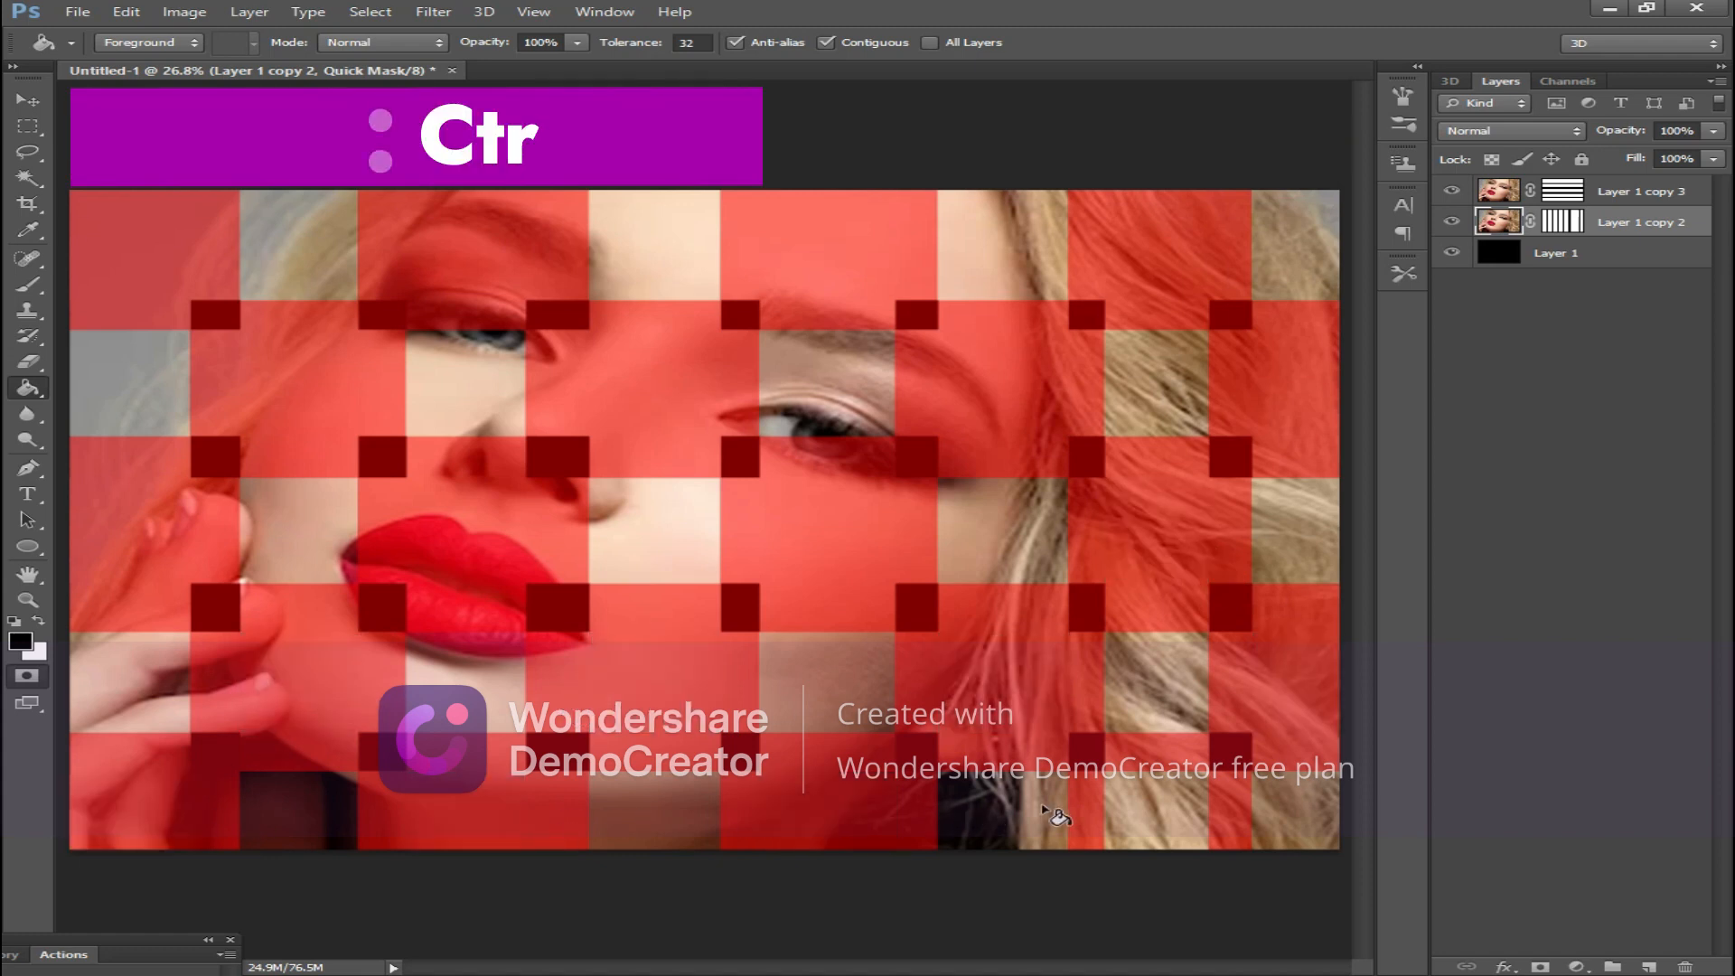
click(1137, 803)
Leave Quick Mask mode and copy the selected squares of Layer 1 copy 2 to a new layer
click(28, 676)
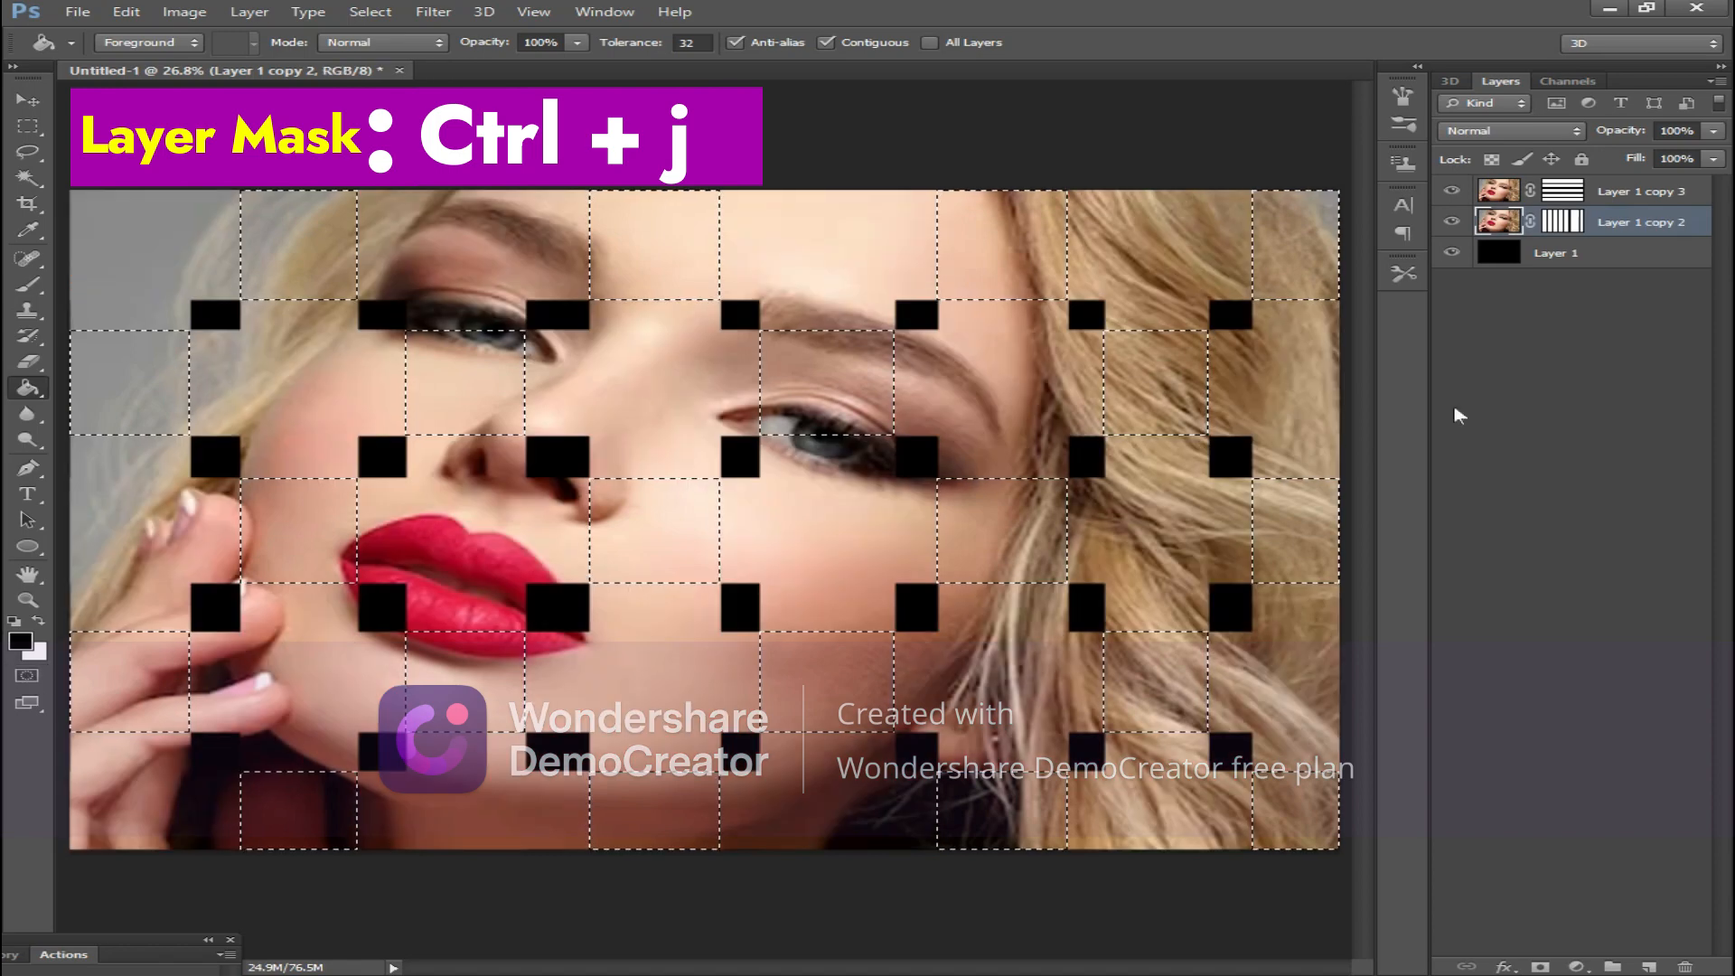
key(ctrl+j)
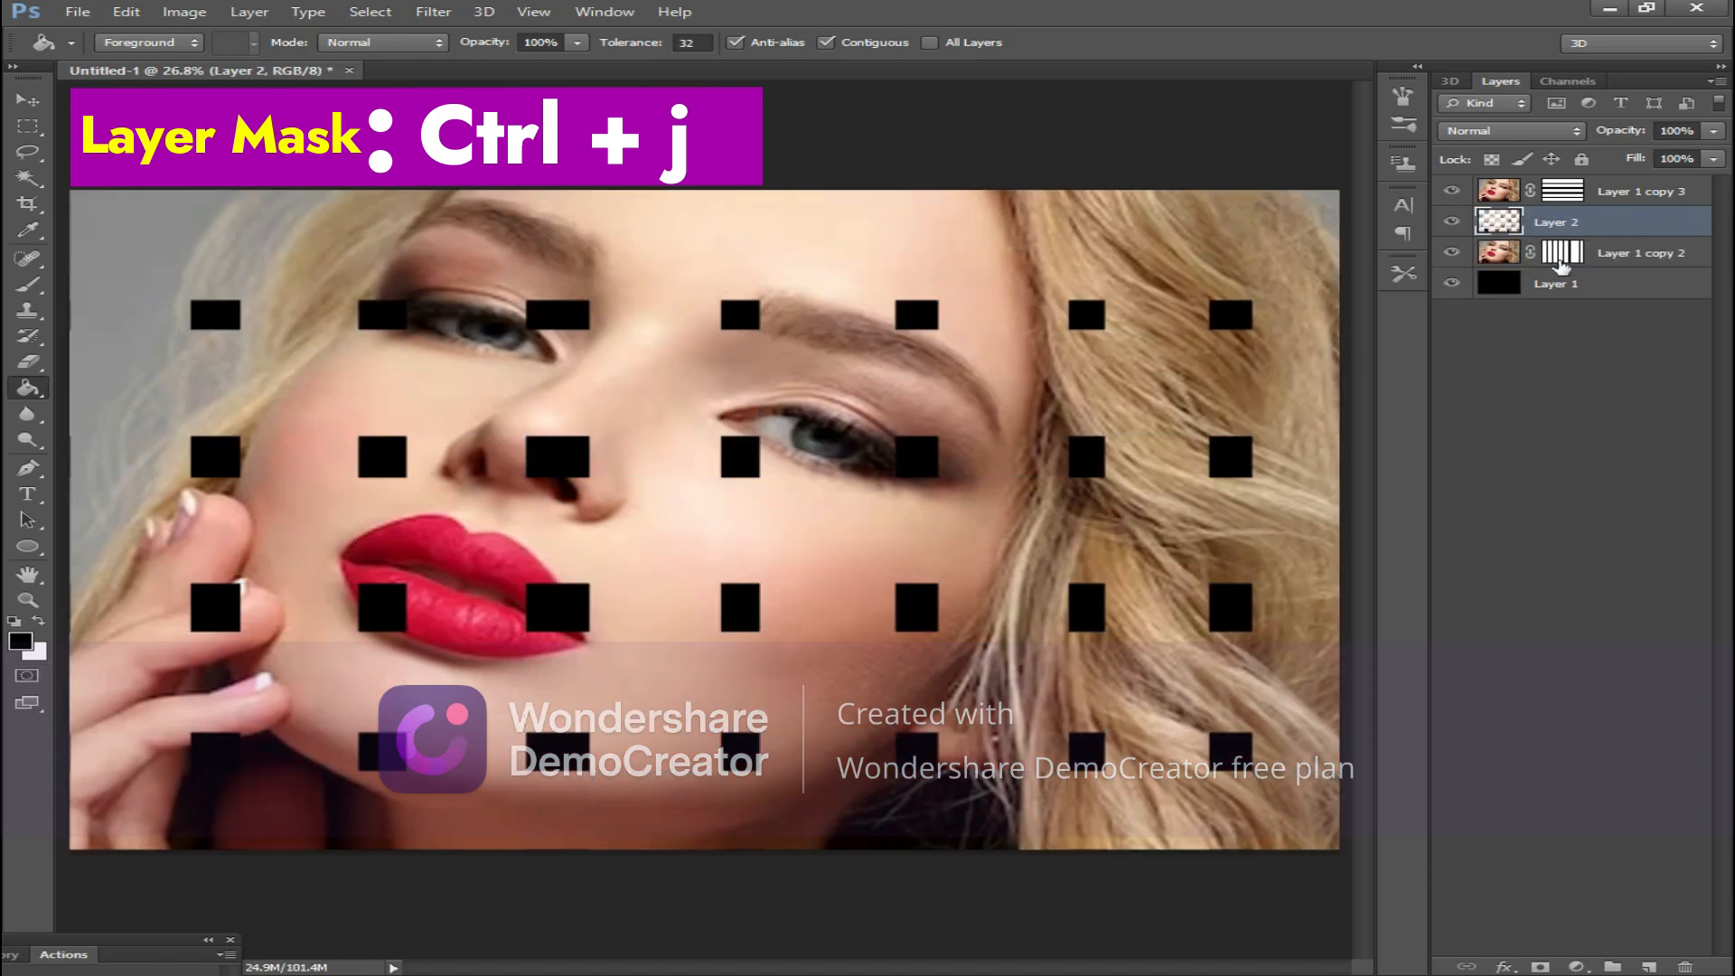
Reload the intersection of the vertical and horizontal strip masks with Layer 1 copy 2 active, and enter Quick Mask mode again
click(1561, 257)
ctrl+click(1561, 258)
ctrl+shift+click(1563, 191)
click(27, 676)
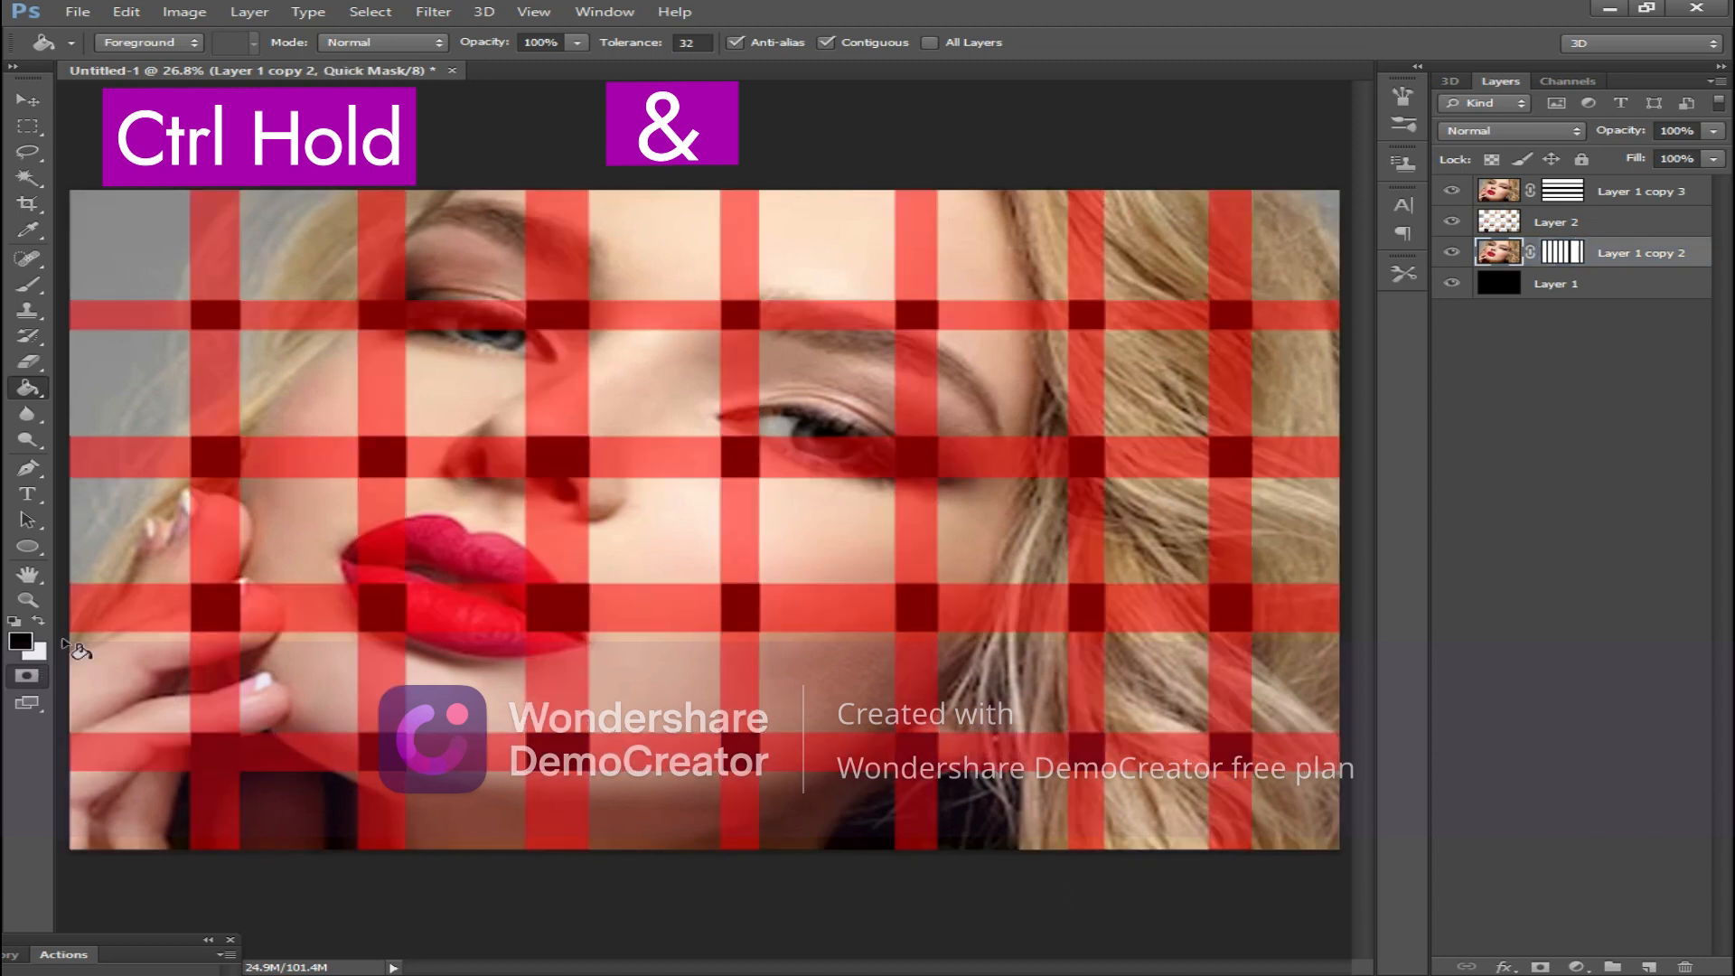
Fill the opposite set of checkerboard squares with black using the Paint Bucket, beginning with the second square of the upper row
click(263, 240)
click(689, 259)
click(999, 252)
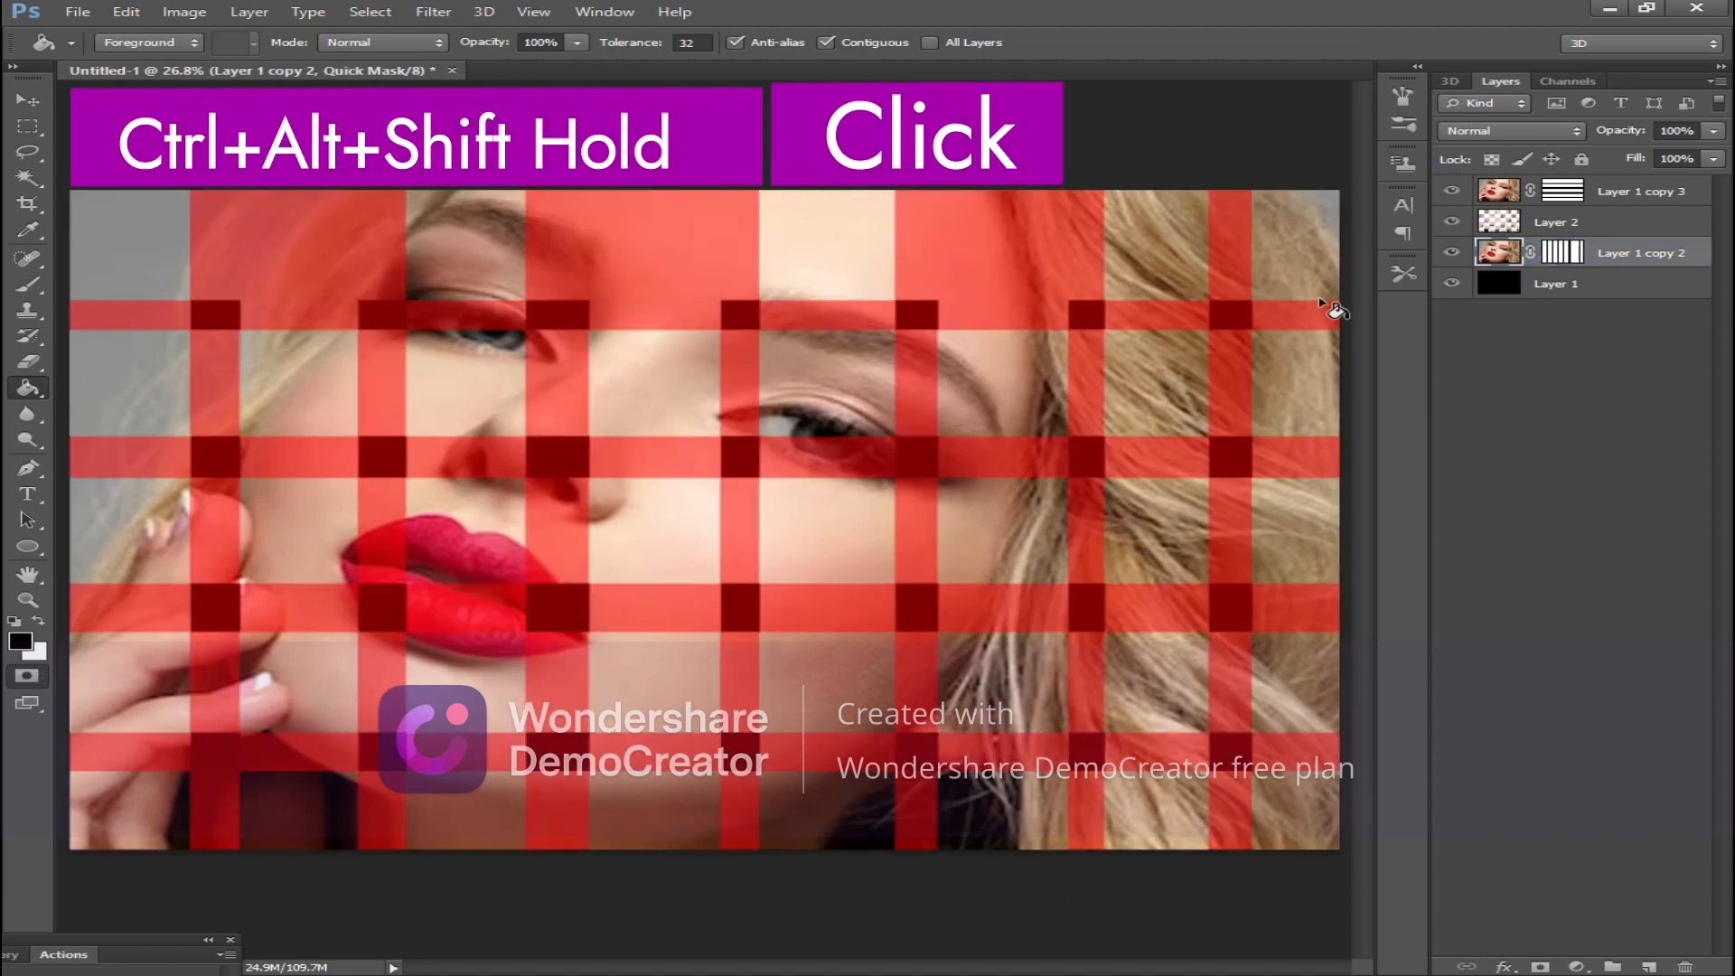
click(1301, 270)
click(1166, 396)
click(818, 396)
click(470, 398)
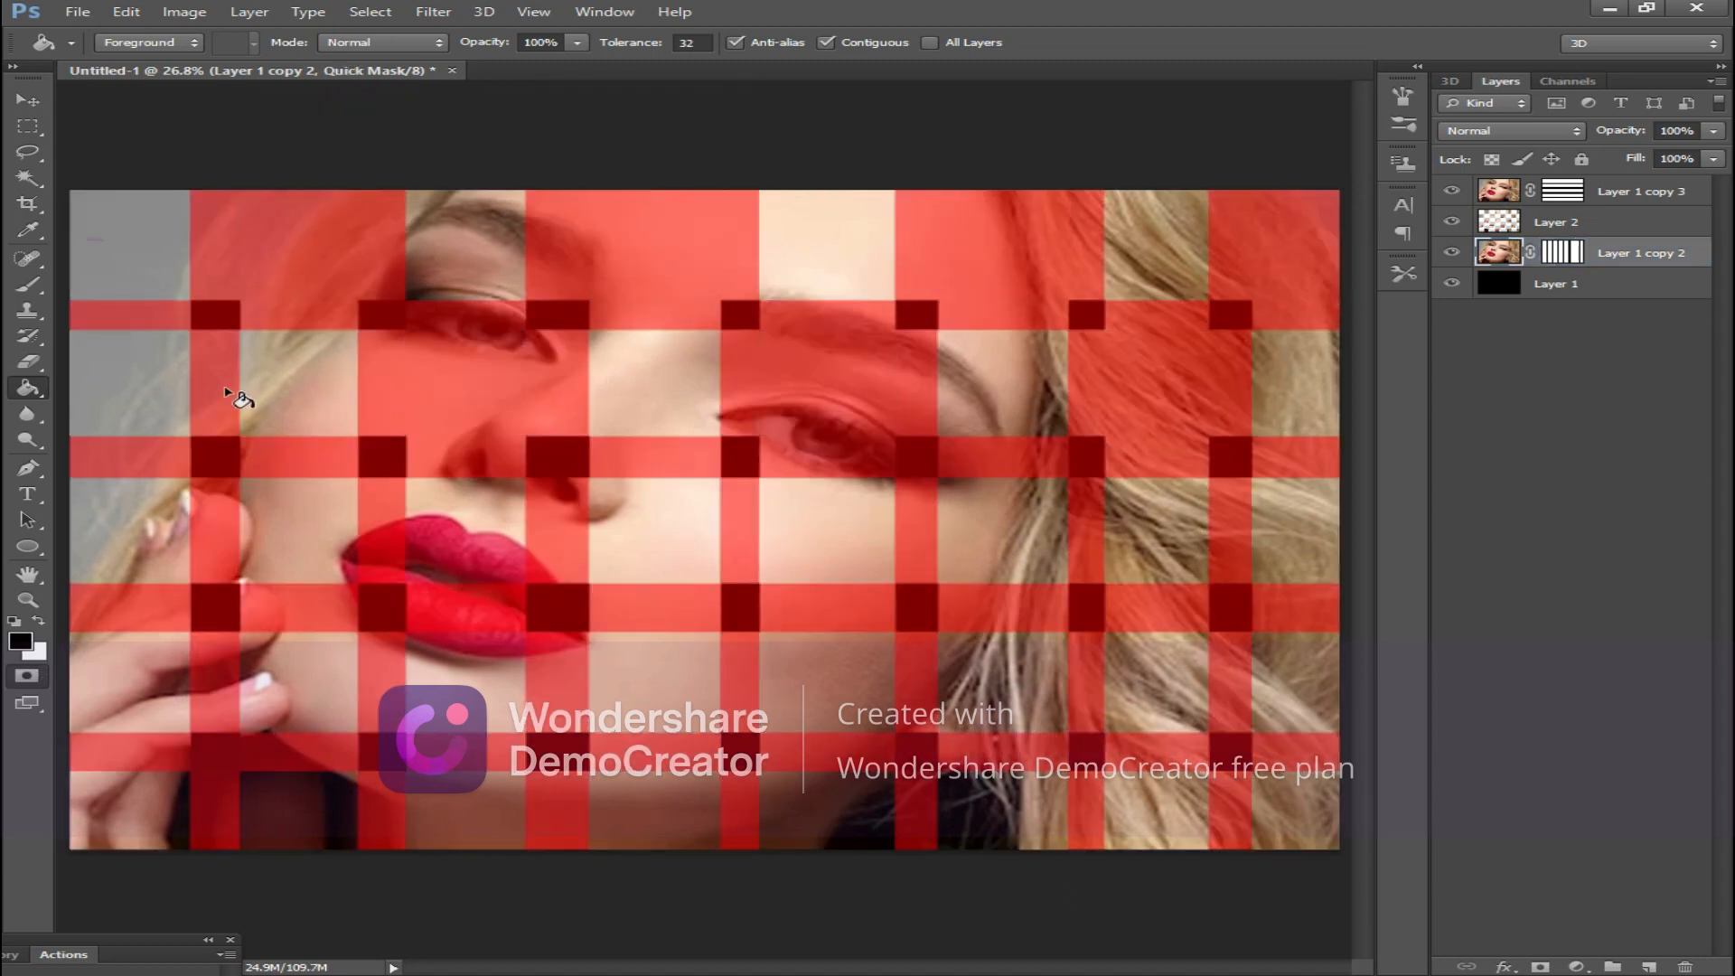
click(135, 389)
click(307, 549)
click(639, 551)
click(1015, 542)
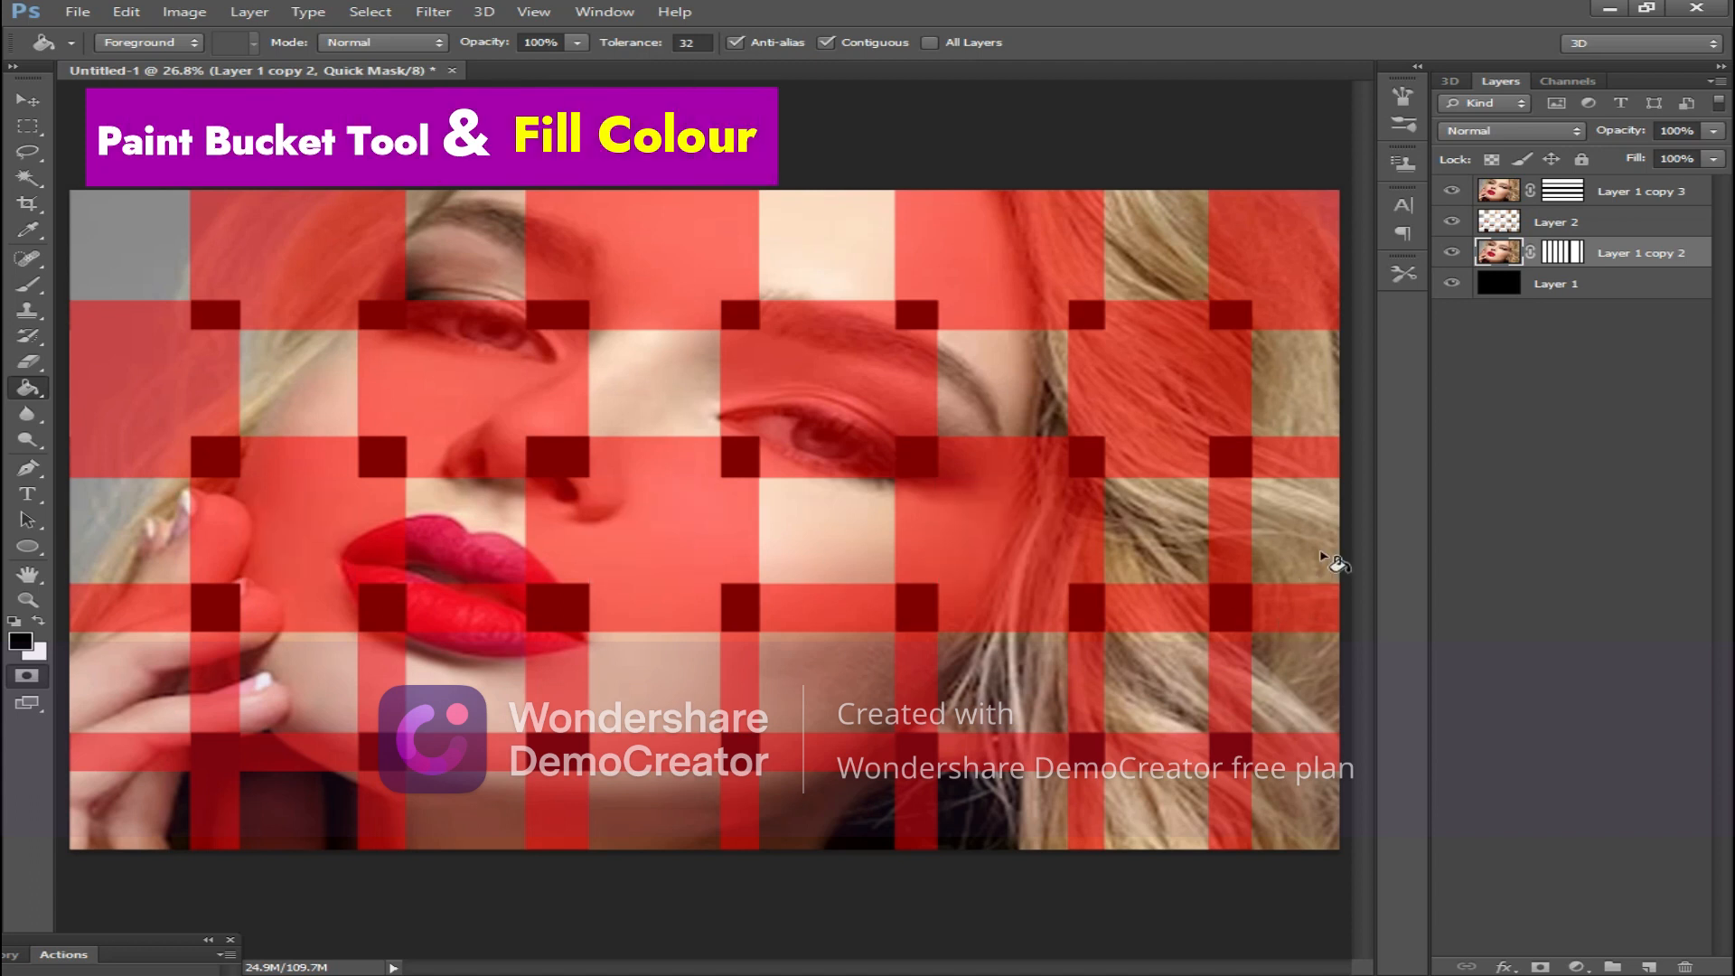
click(1329, 566)
click(1180, 684)
click(797, 715)
click(450, 707)
click(141, 715)
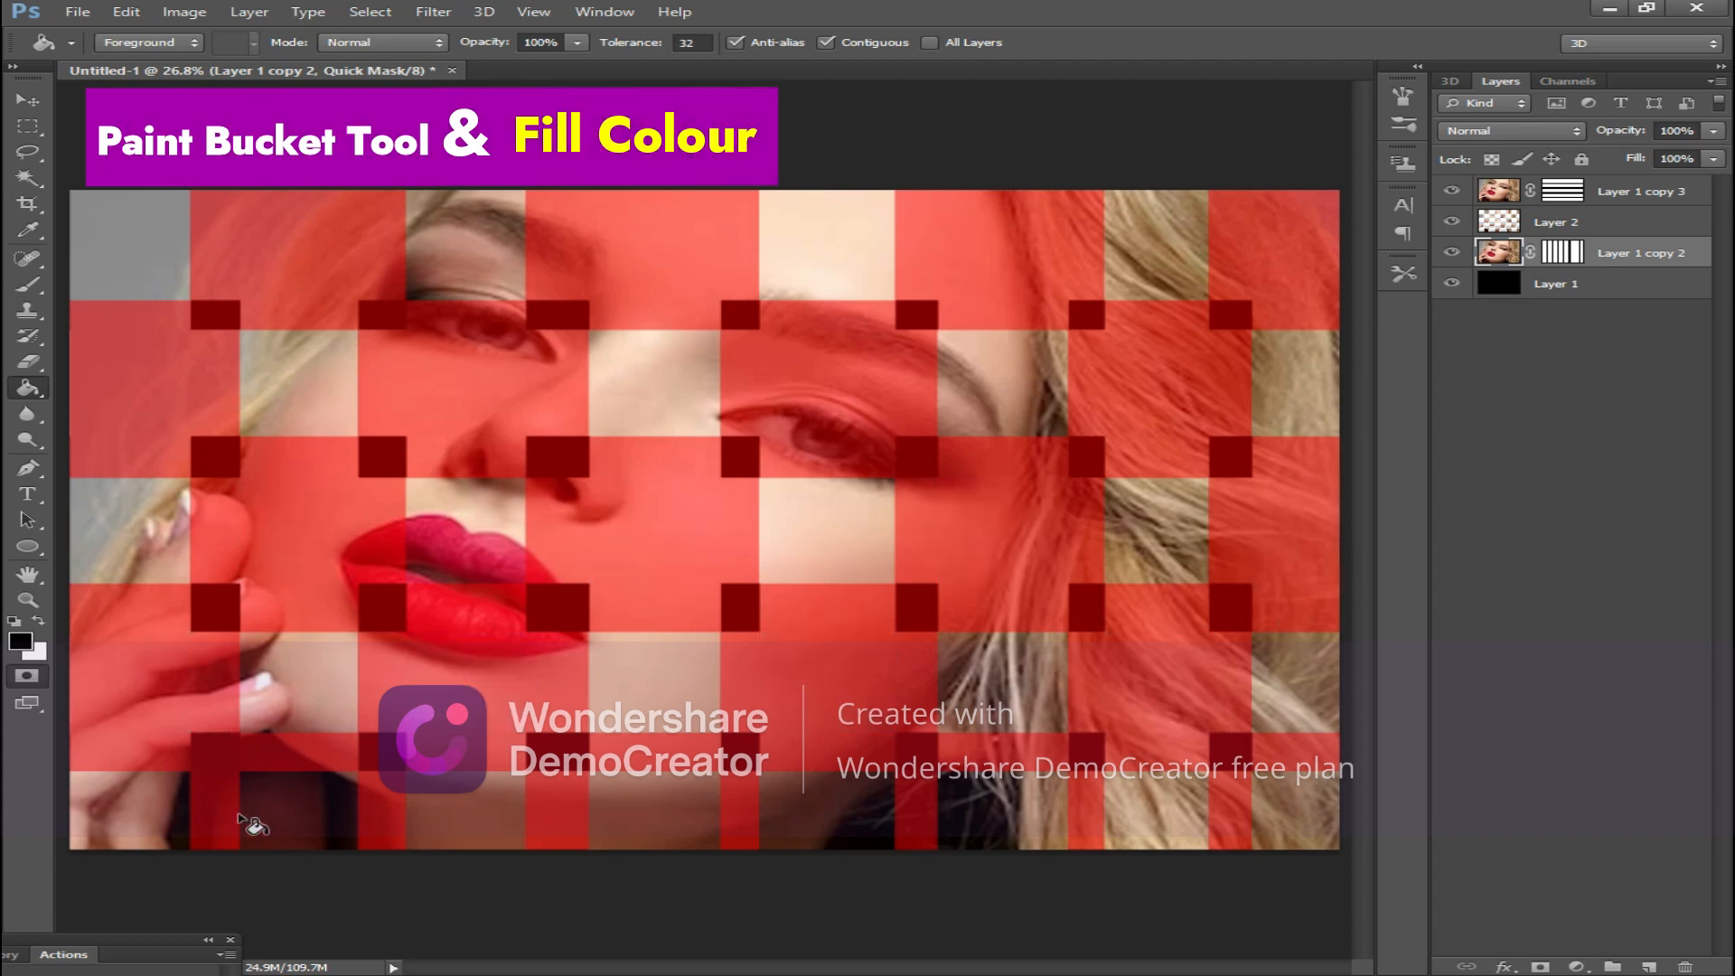
click(298, 822)
click(652, 819)
click(1004, 807)
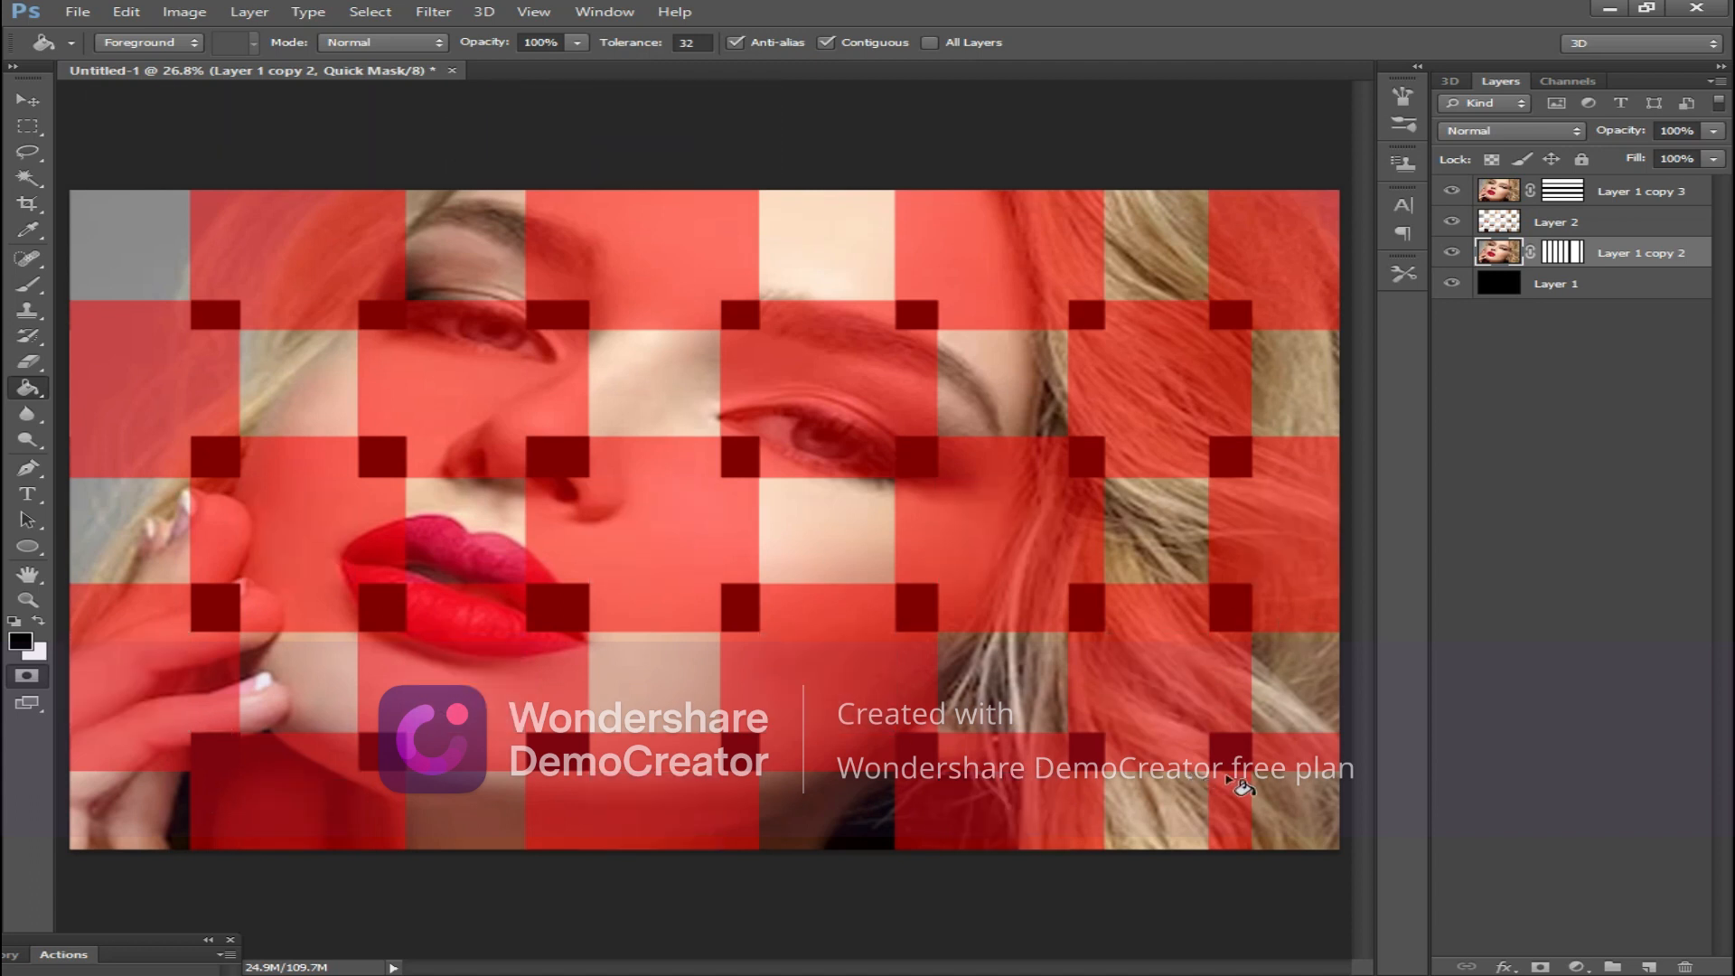
click(1309, 808)
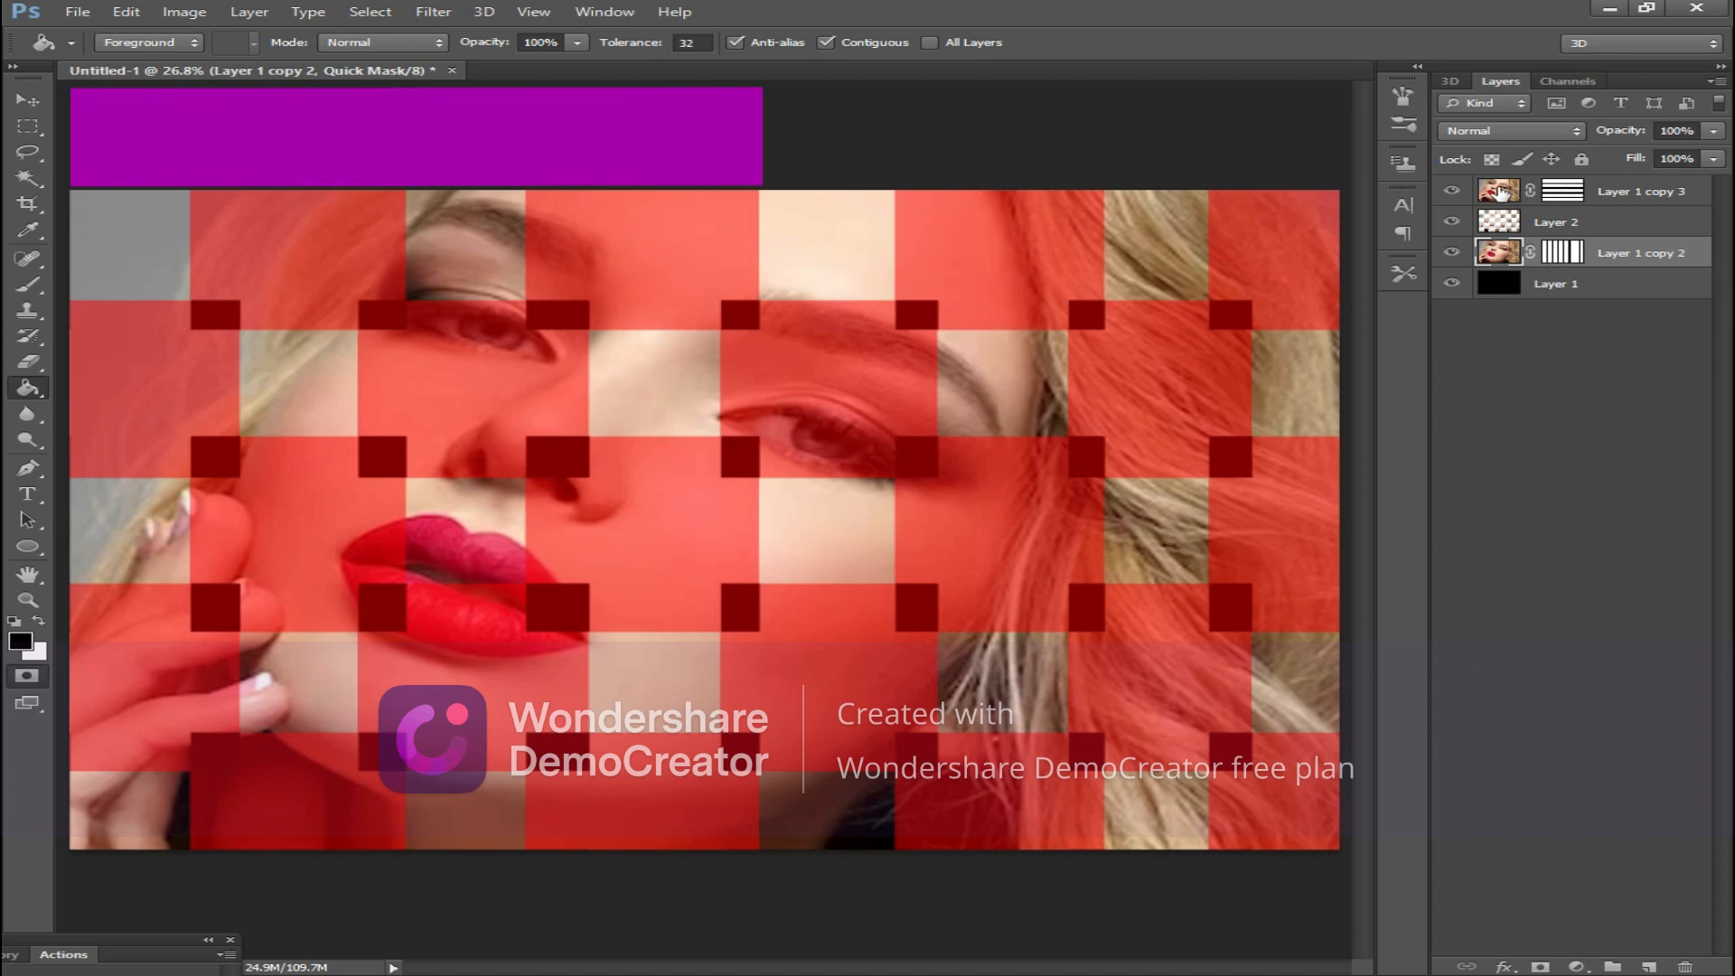
Make Layer 1 copy 3 active, leave Quick Mask mode, and copy its selected squares to a new layer
click(1567, 190)
click(26, 678)
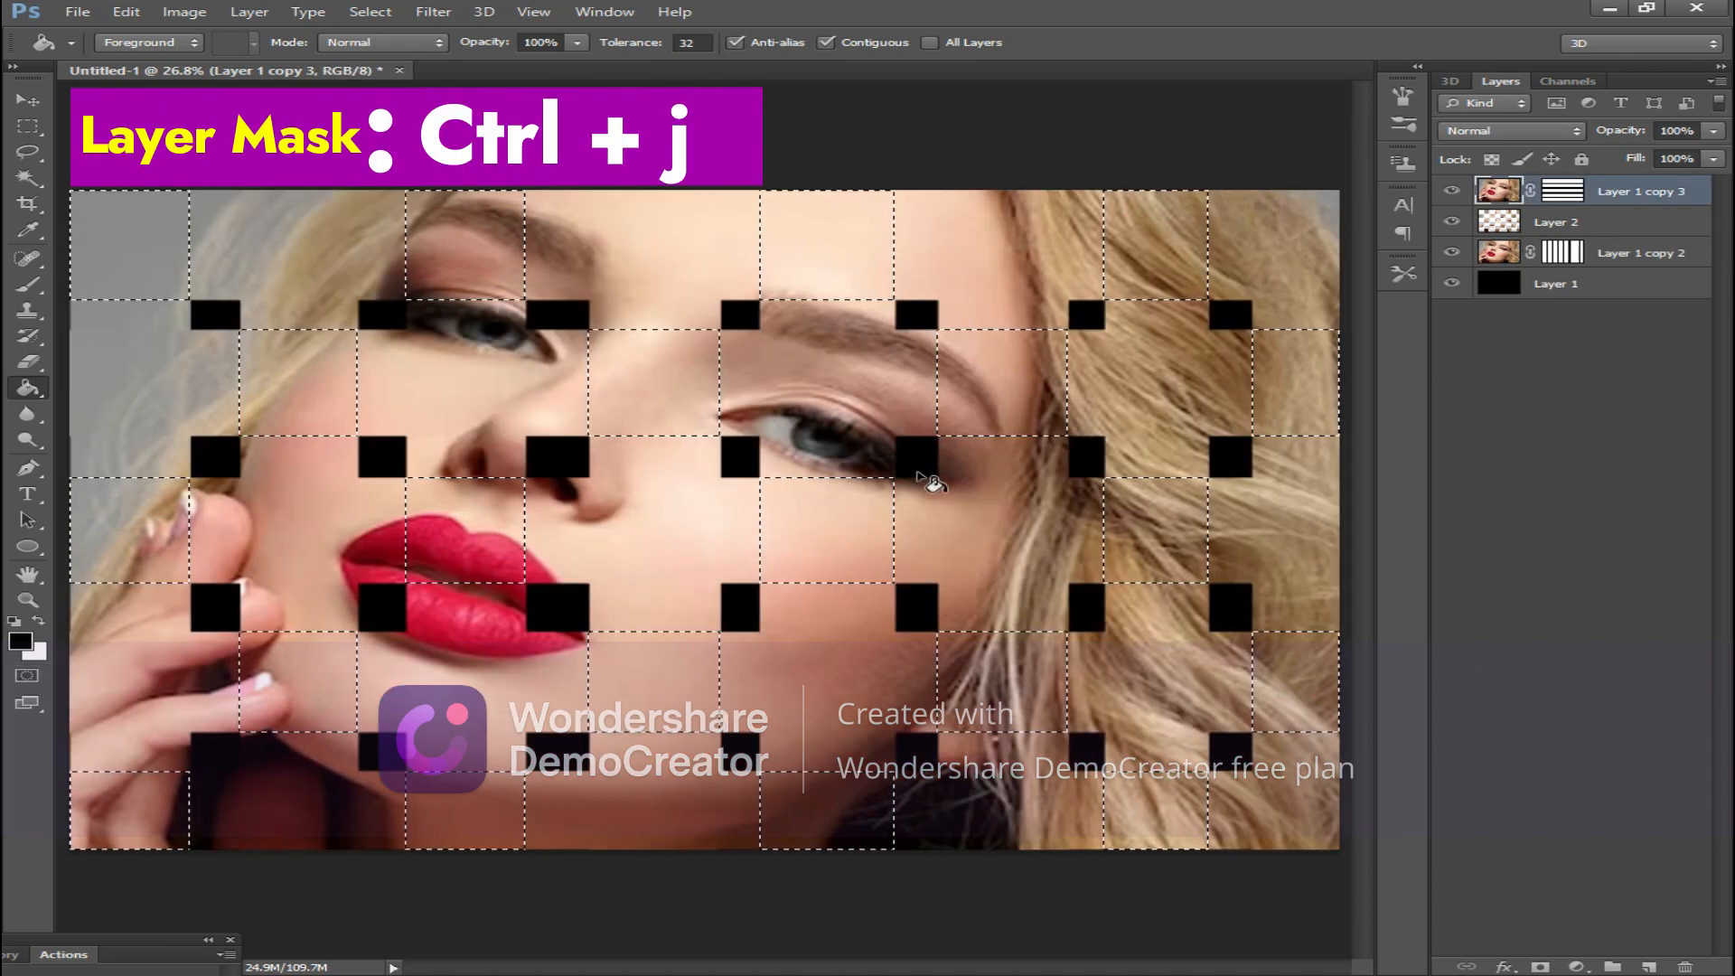
key(ctrl+j)
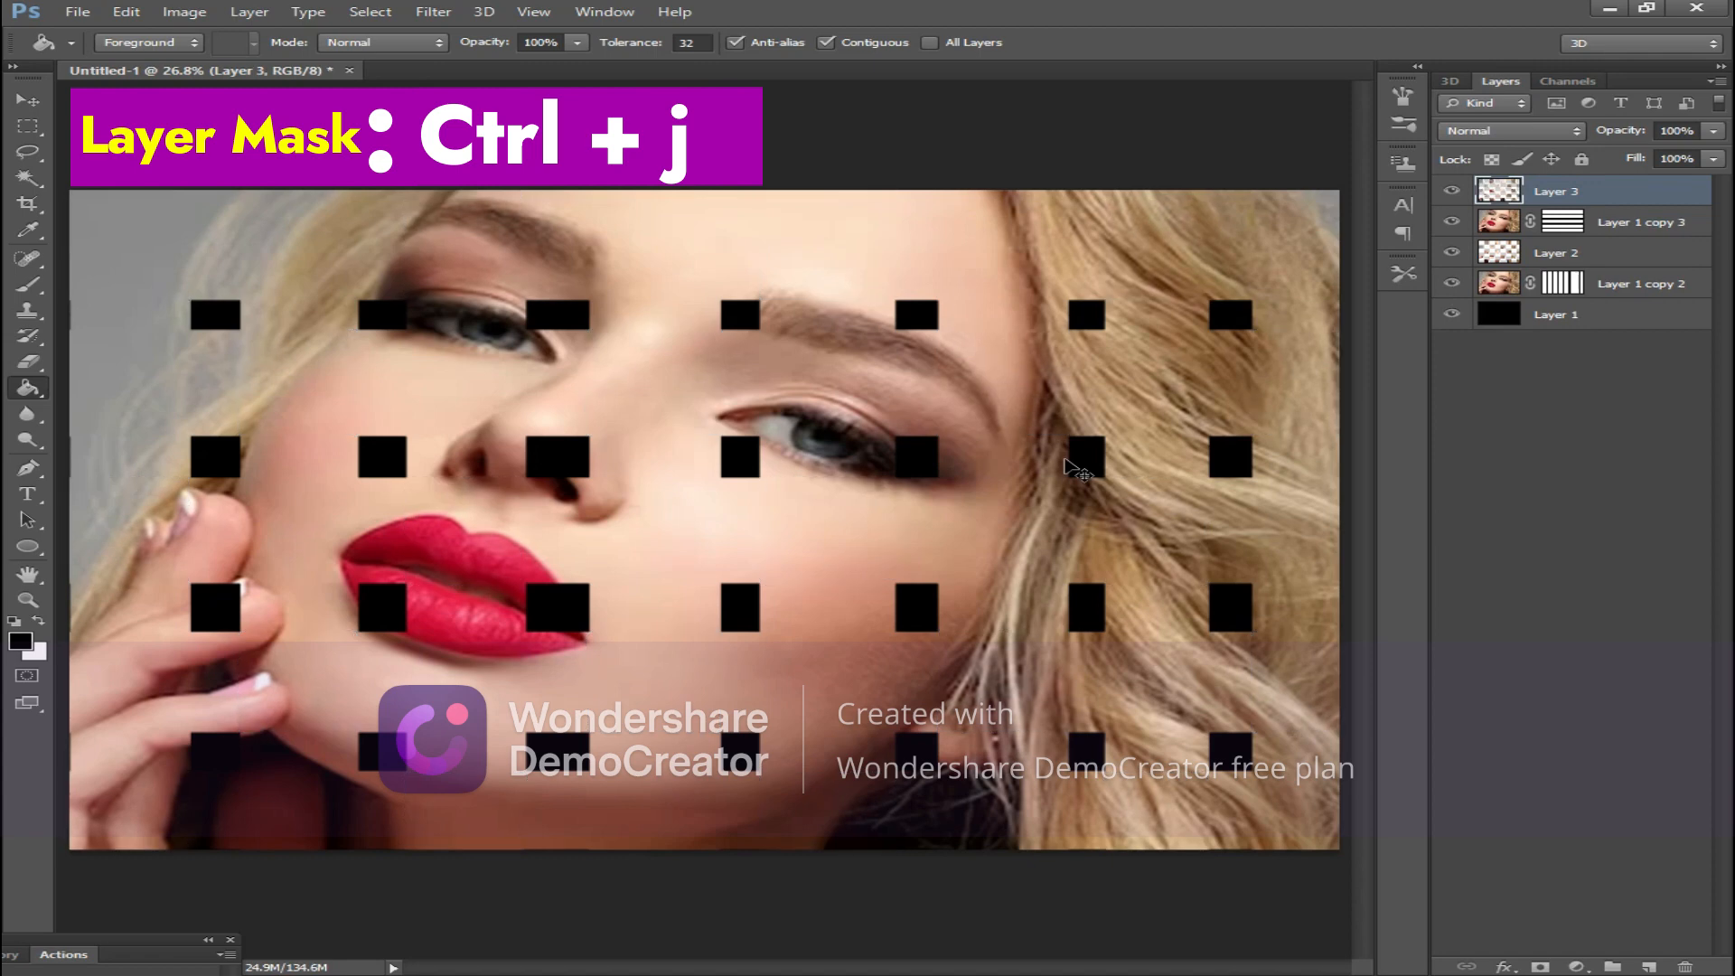
Add a drop shadow to Layer 2 with distance 40 px, spread 9% and size 21 px
click(1627, 256)
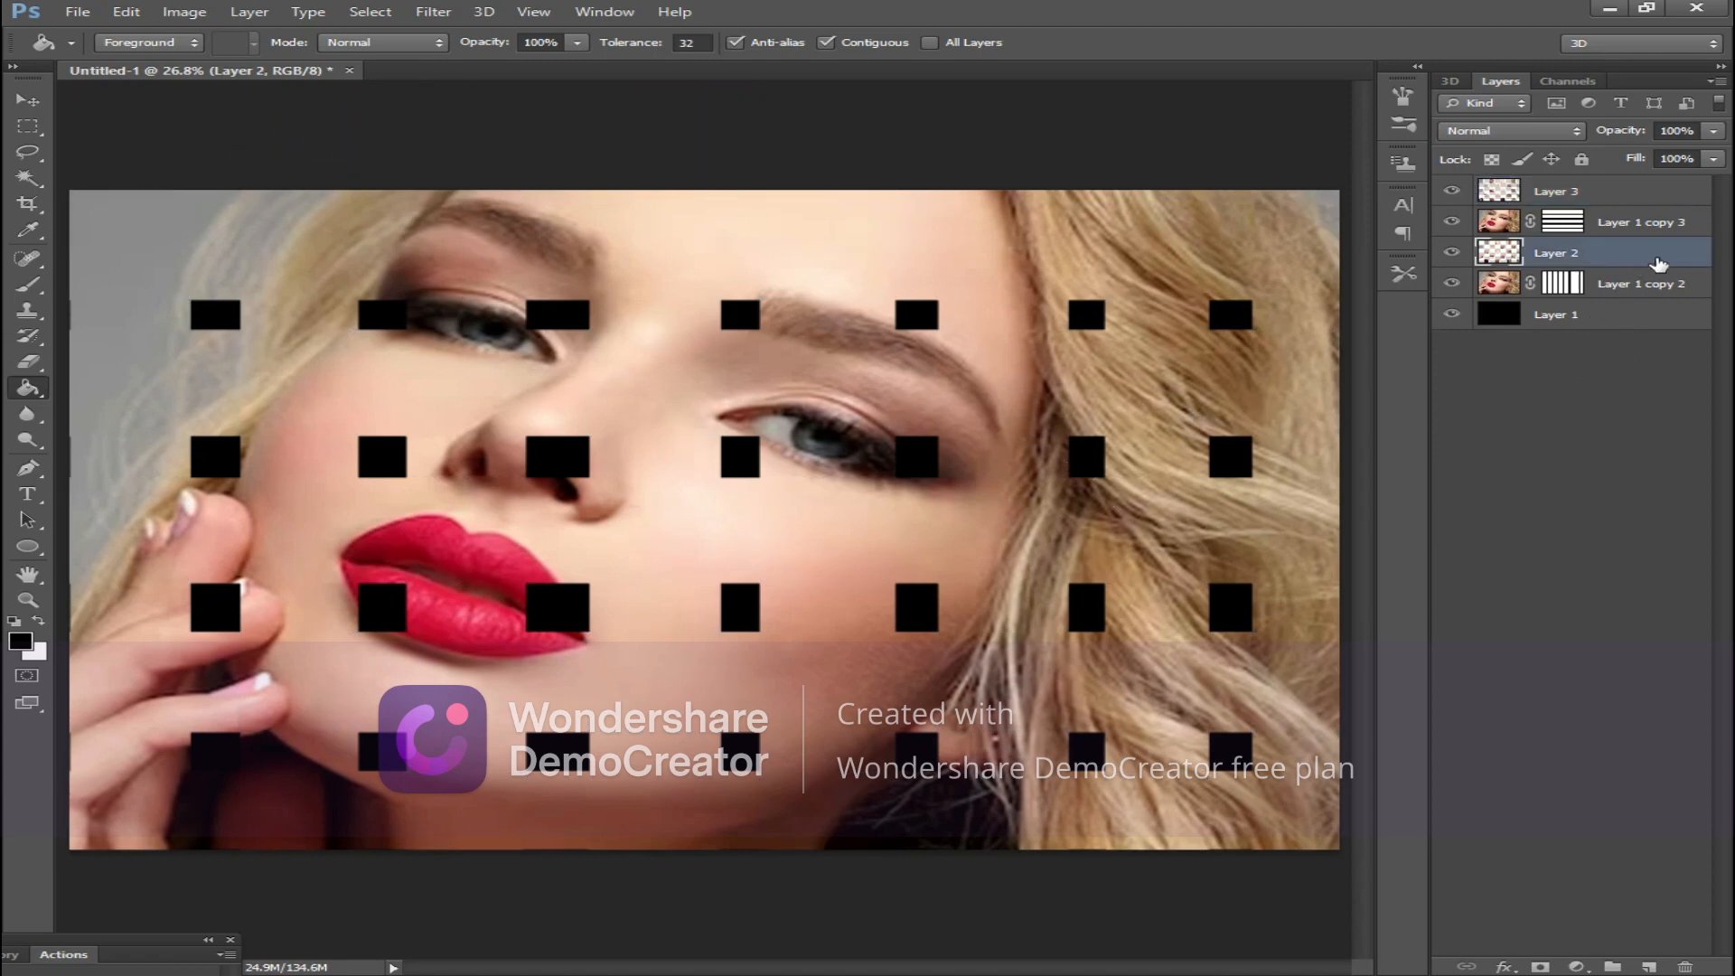
double_click(1659, 264)
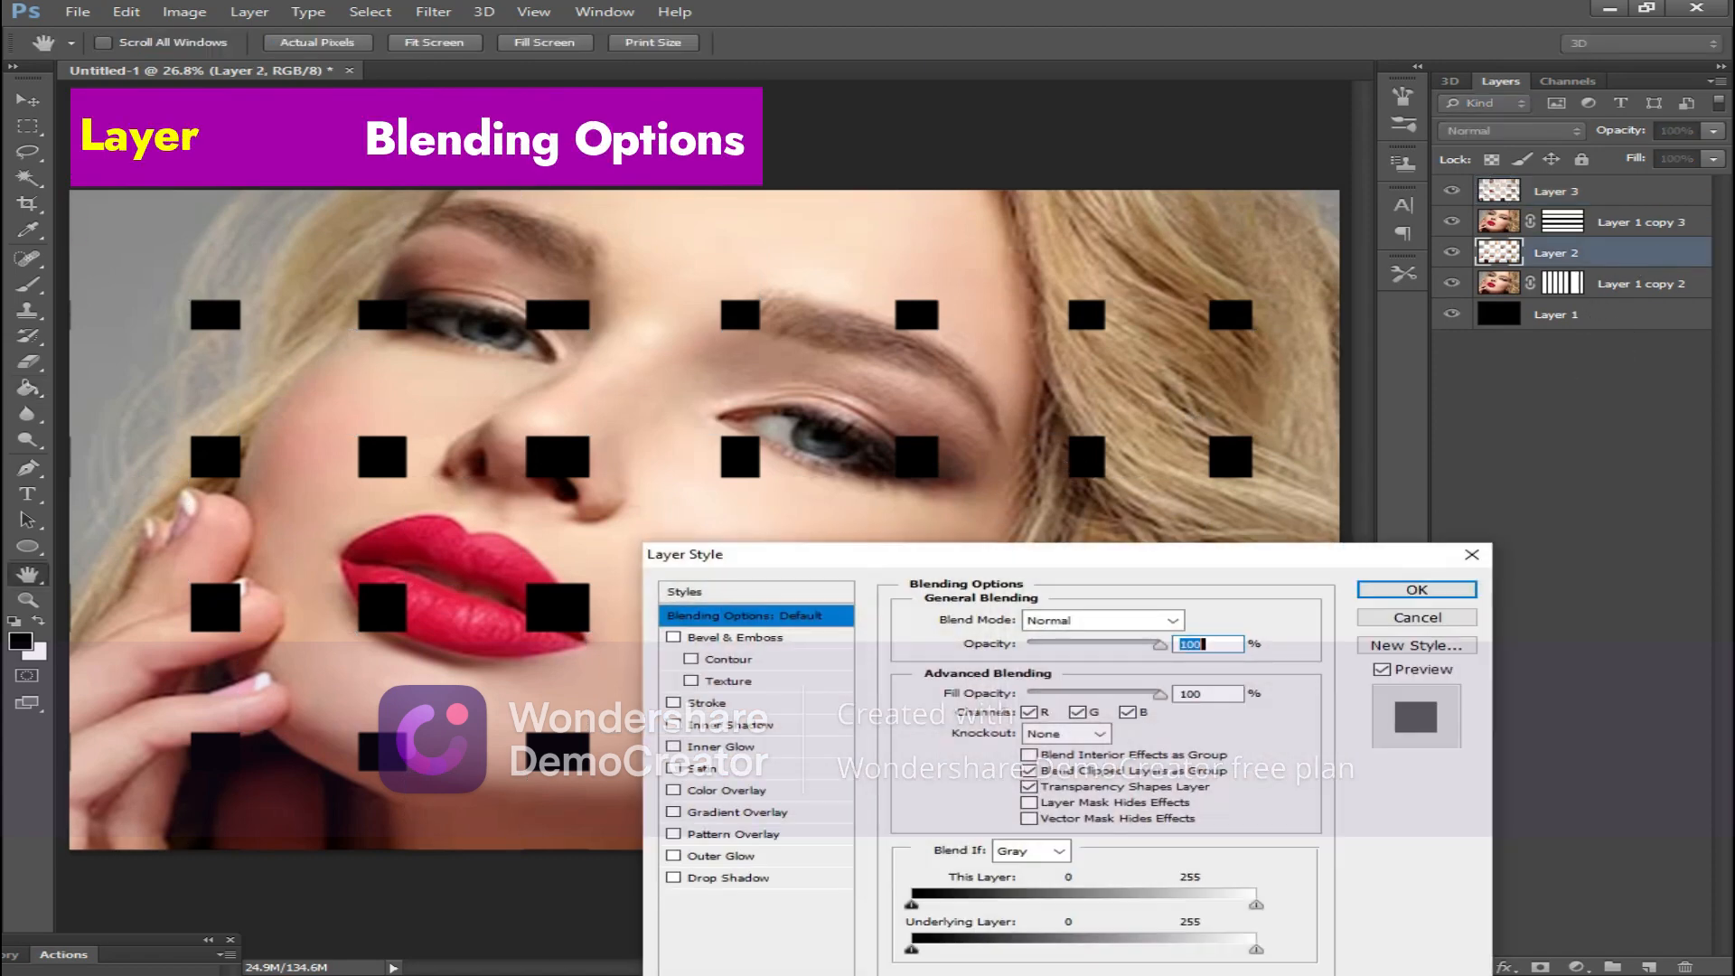
click(700, 878)
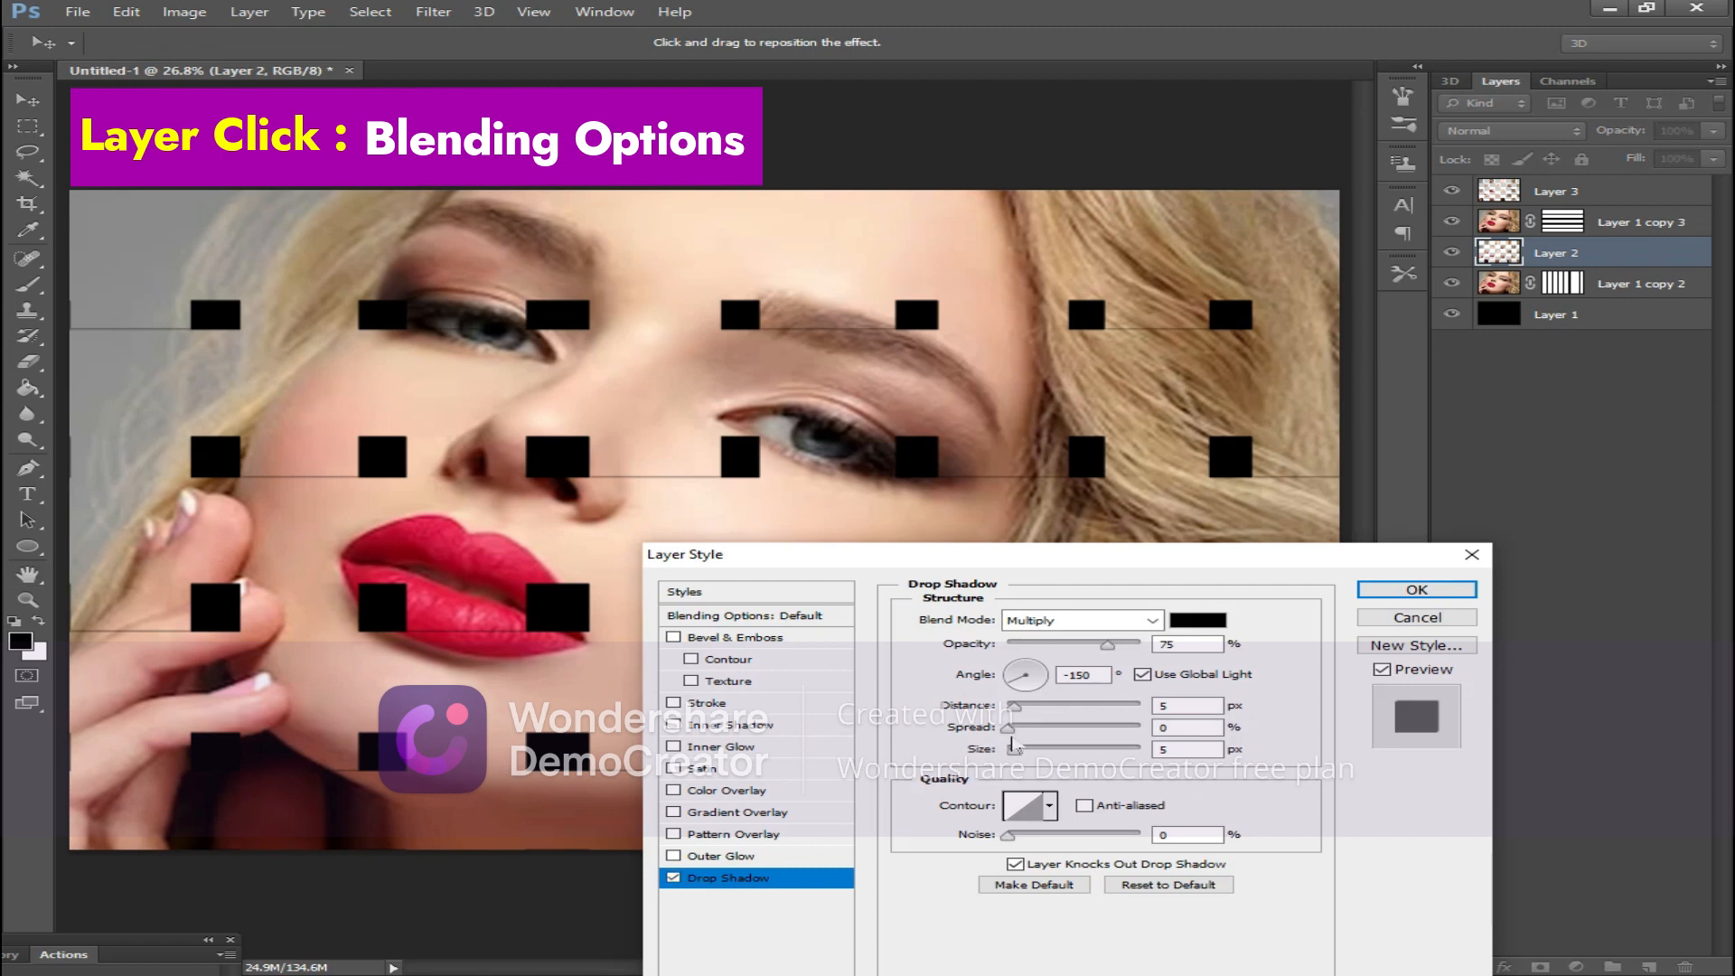
mouse_move(1010, 730)
mouse_down()
mouse_move(1043, 712)
mouse_move(1038, 751)
mouse_move(1064, 720)
mouse_move(1011, 734)
mouse_move(1055, 756)
mouse_move(1026, 758)
mouse_up()
click(1376, 596)
Copy the layer style of Layer 2 and paste it onto Layer 3
right_click(1613, 261)
click(1284, 539)
right_click(1599, 208)
click(1496, 536)
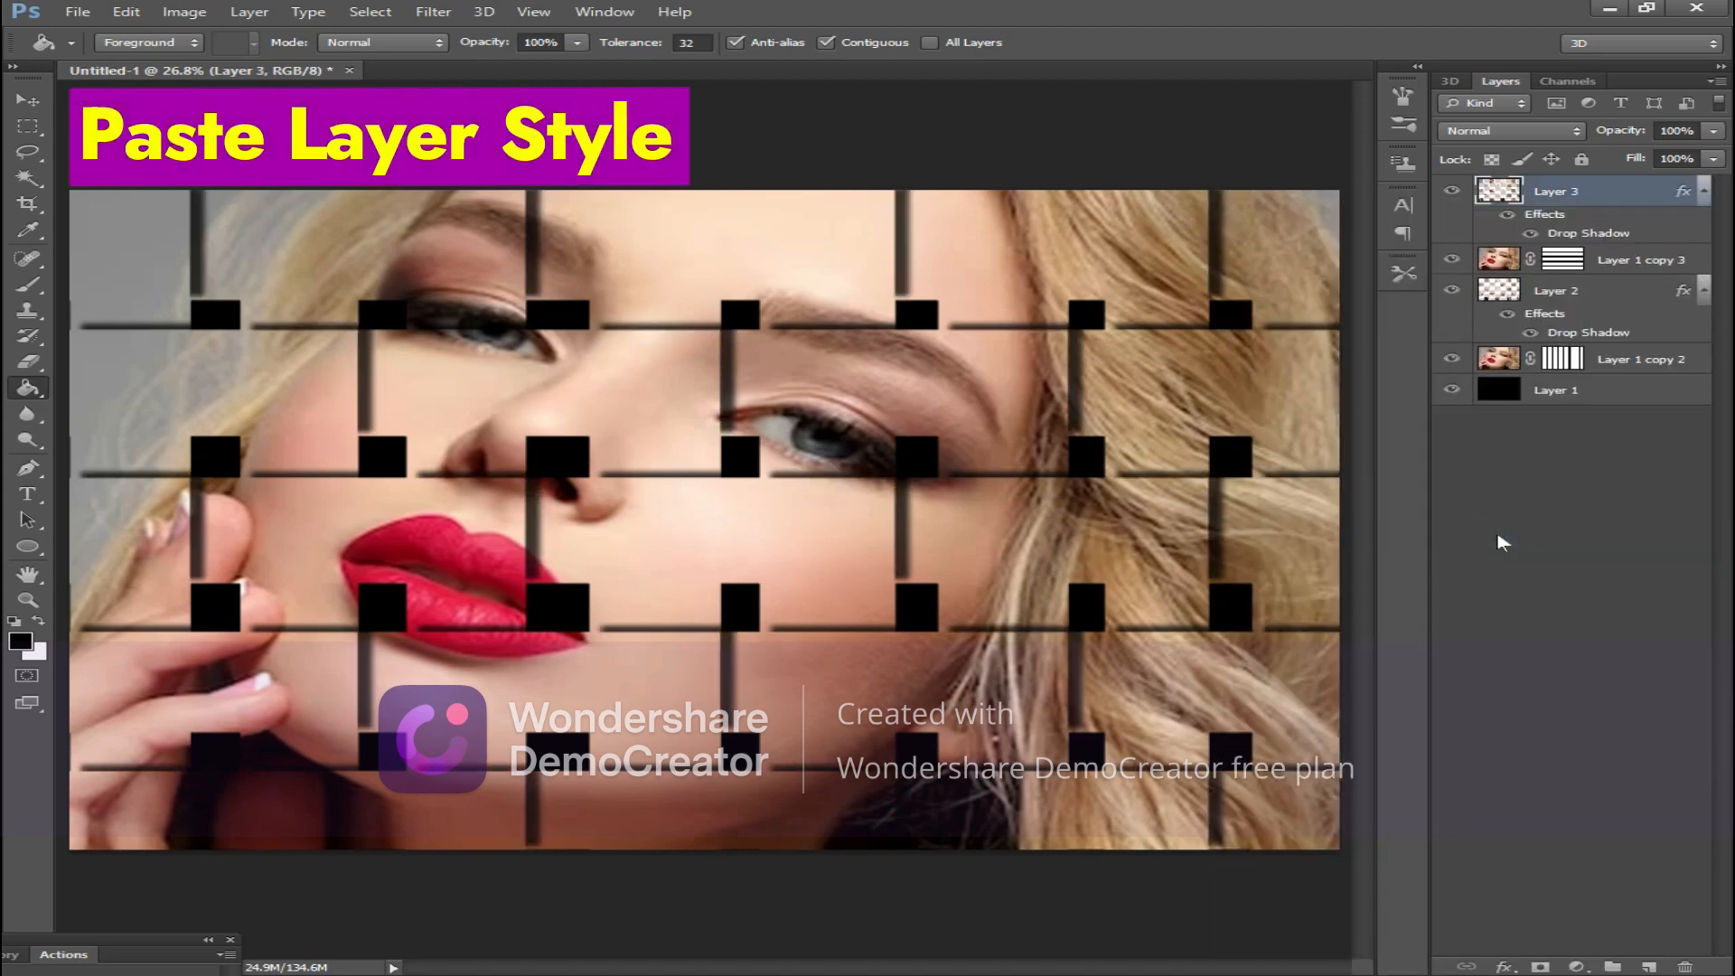
Adjust Layer 3's drop shadow settings to make the shadows along the squares' vertical edges thinner and softer
double_click(1659, 207)
click(728, 878)
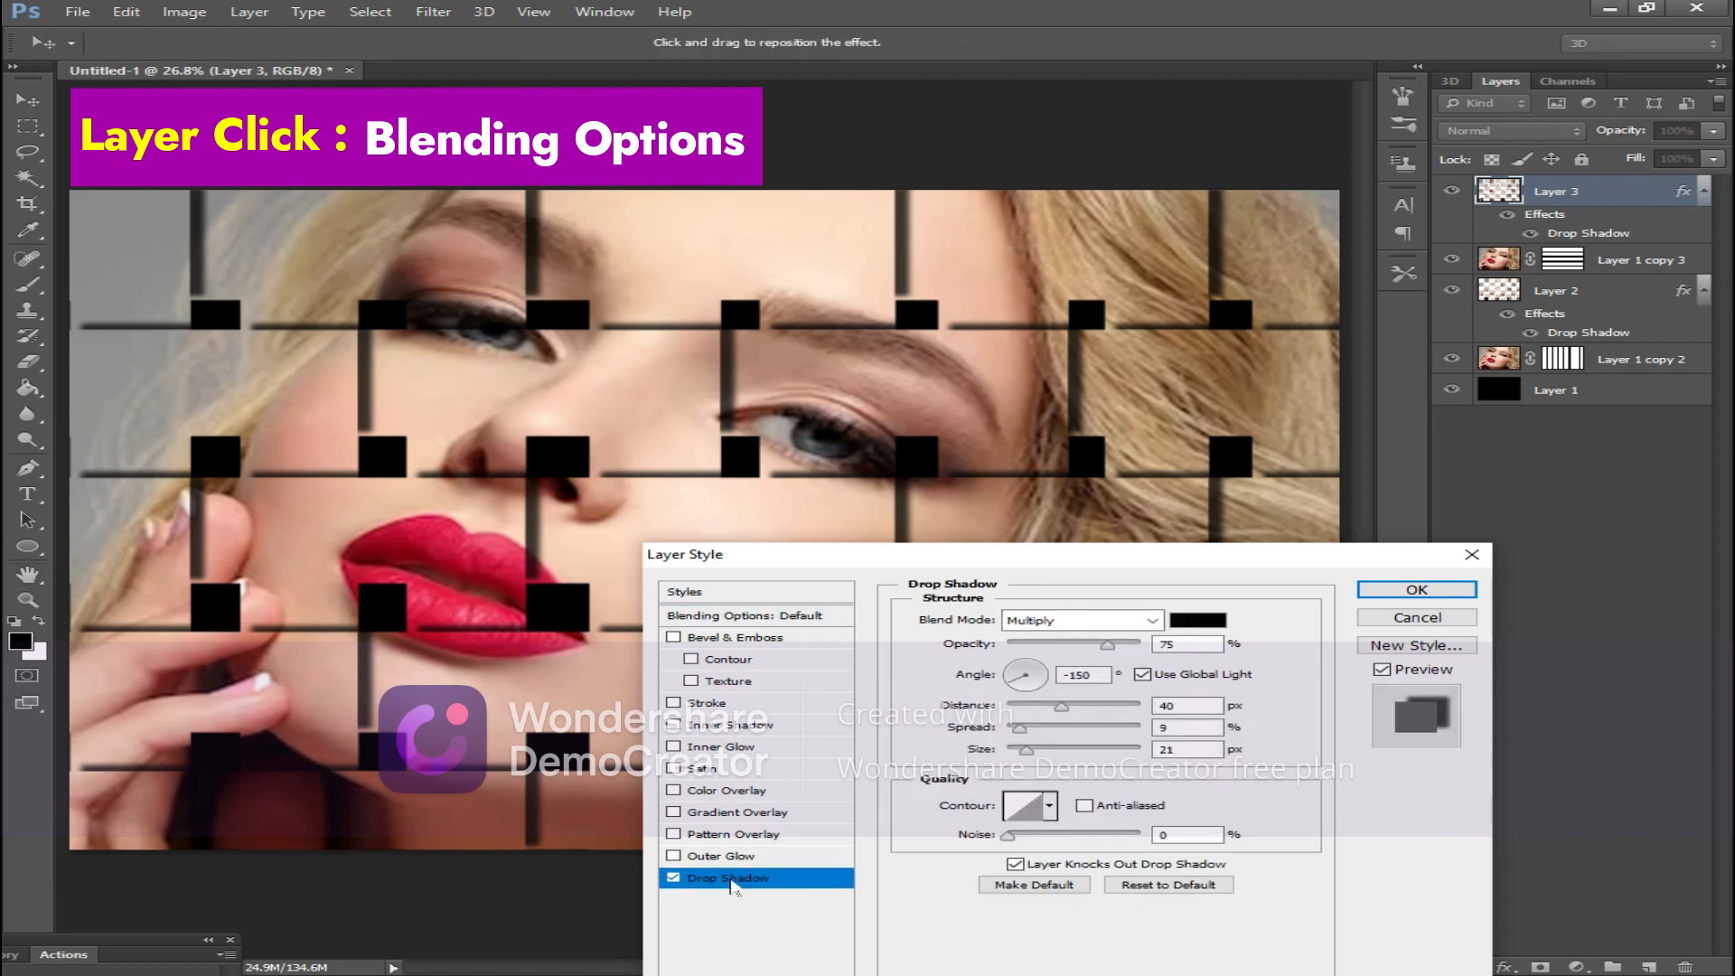
drag(1053, 714, 1046, 757)
click(1417, 589)
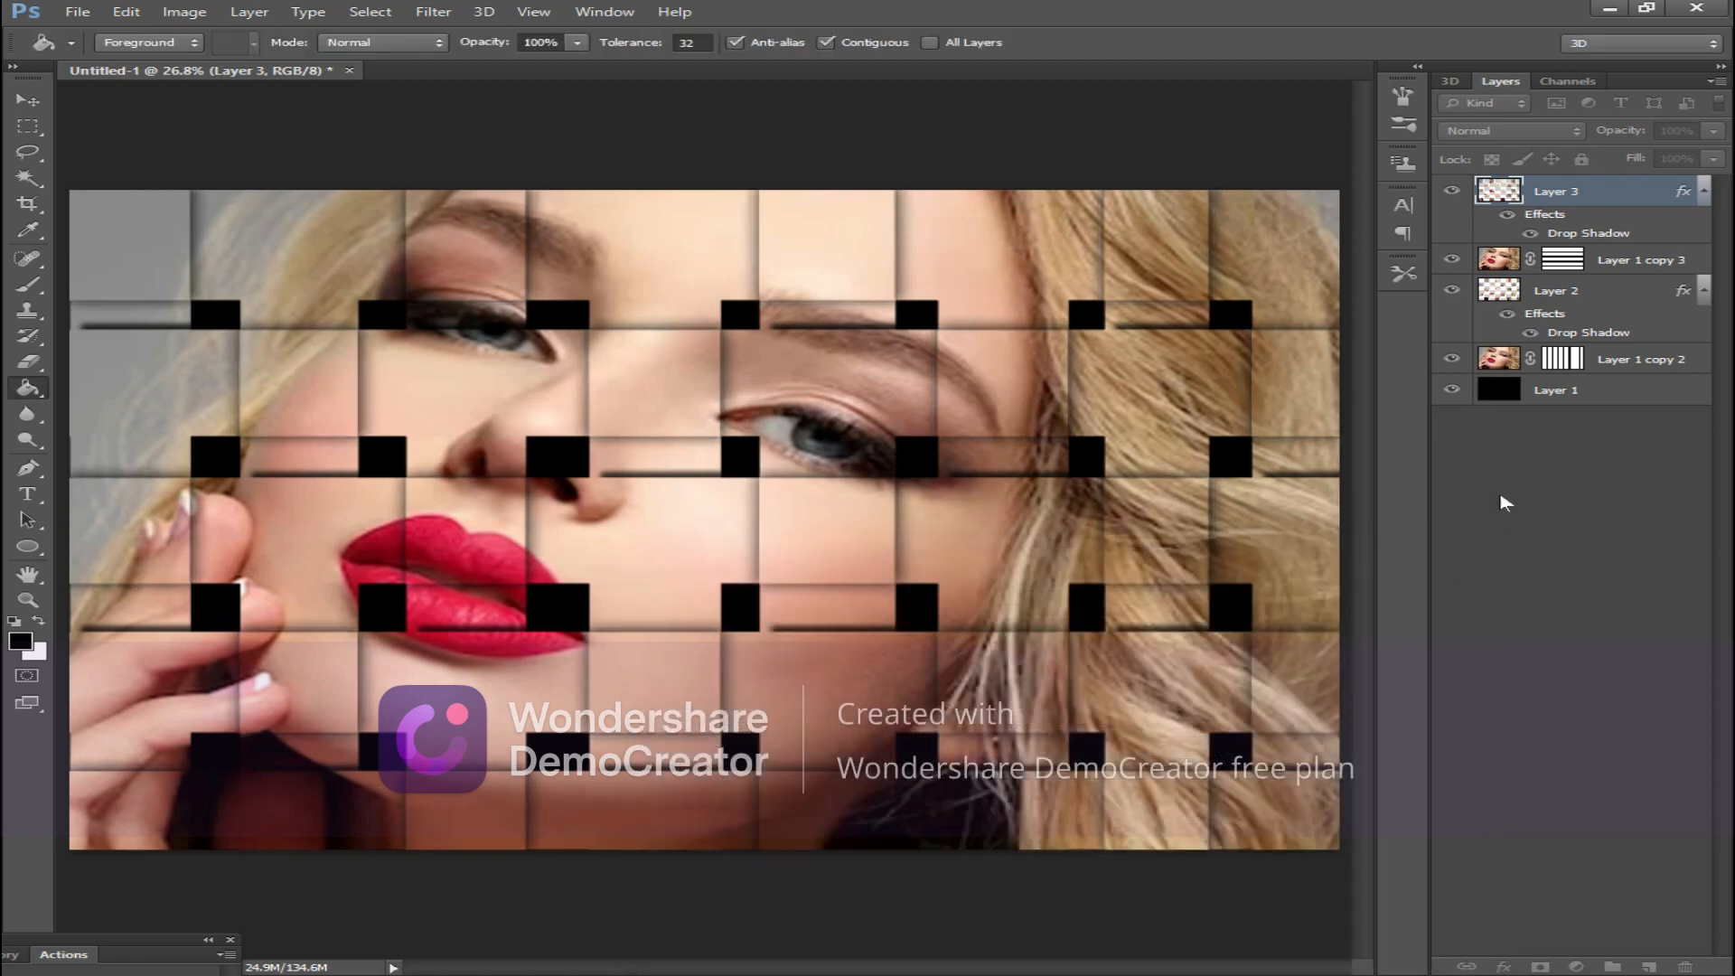
Copy Layer 3's layer style and paste it onto Layer 2
right_click(1604, 194)
click(1537, 503)
click(1613, 306)
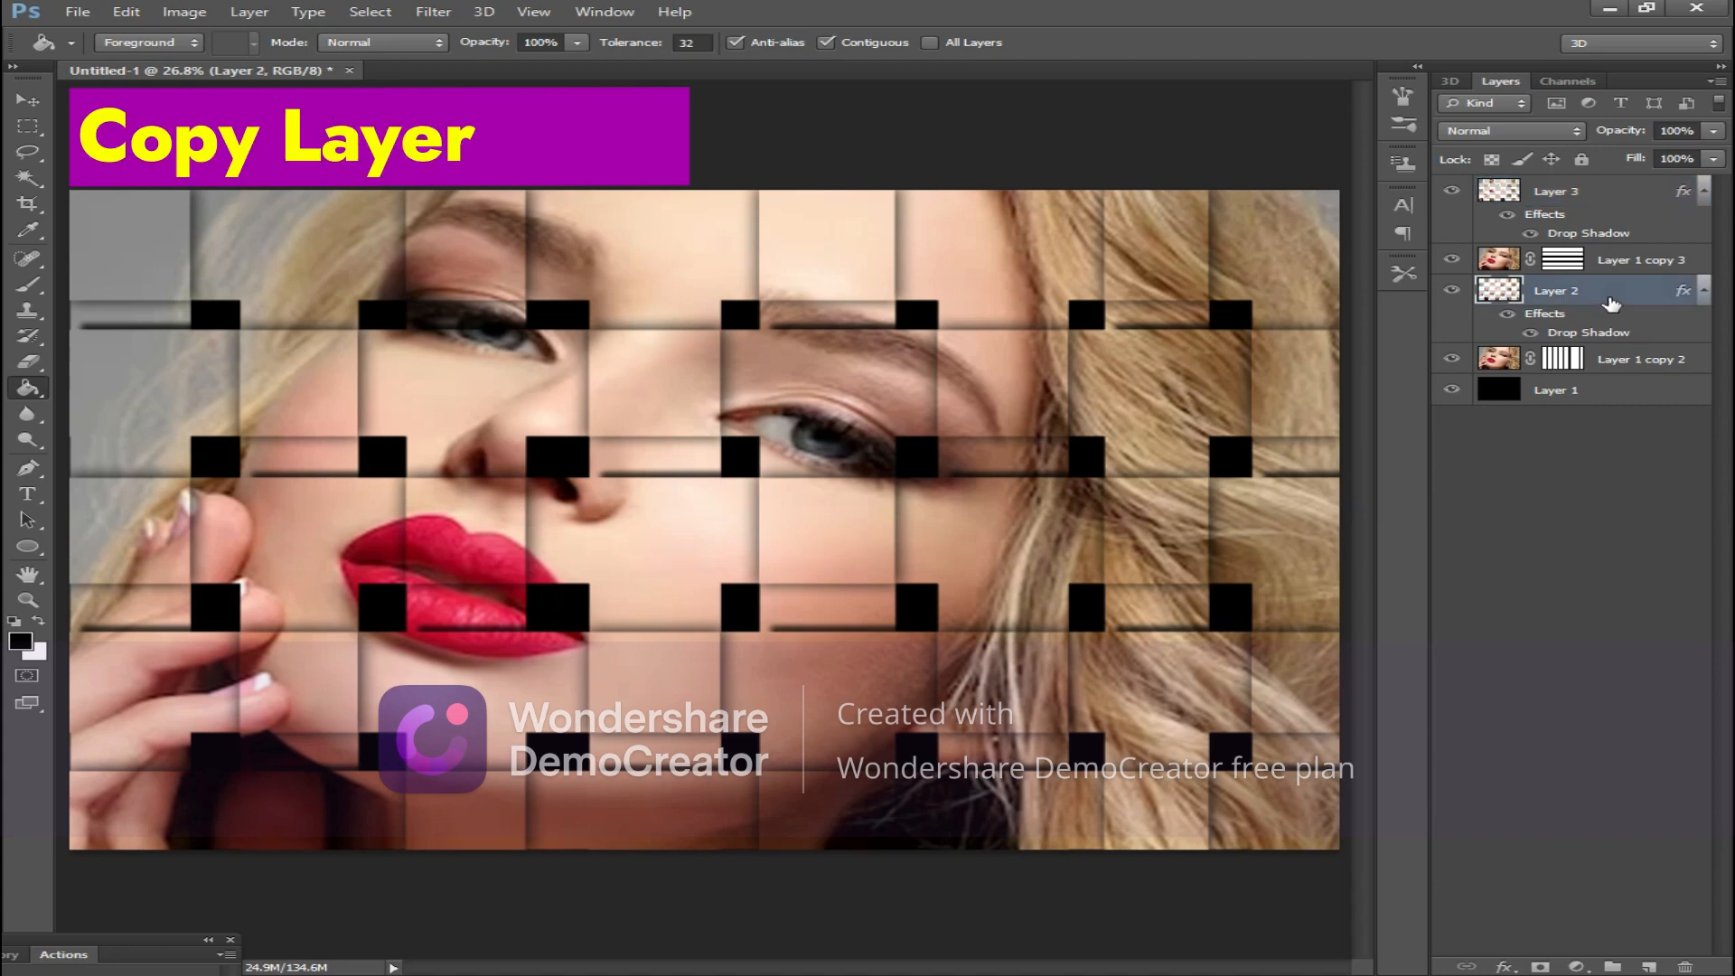
right_click(1614, 306)
click(1466, 563)
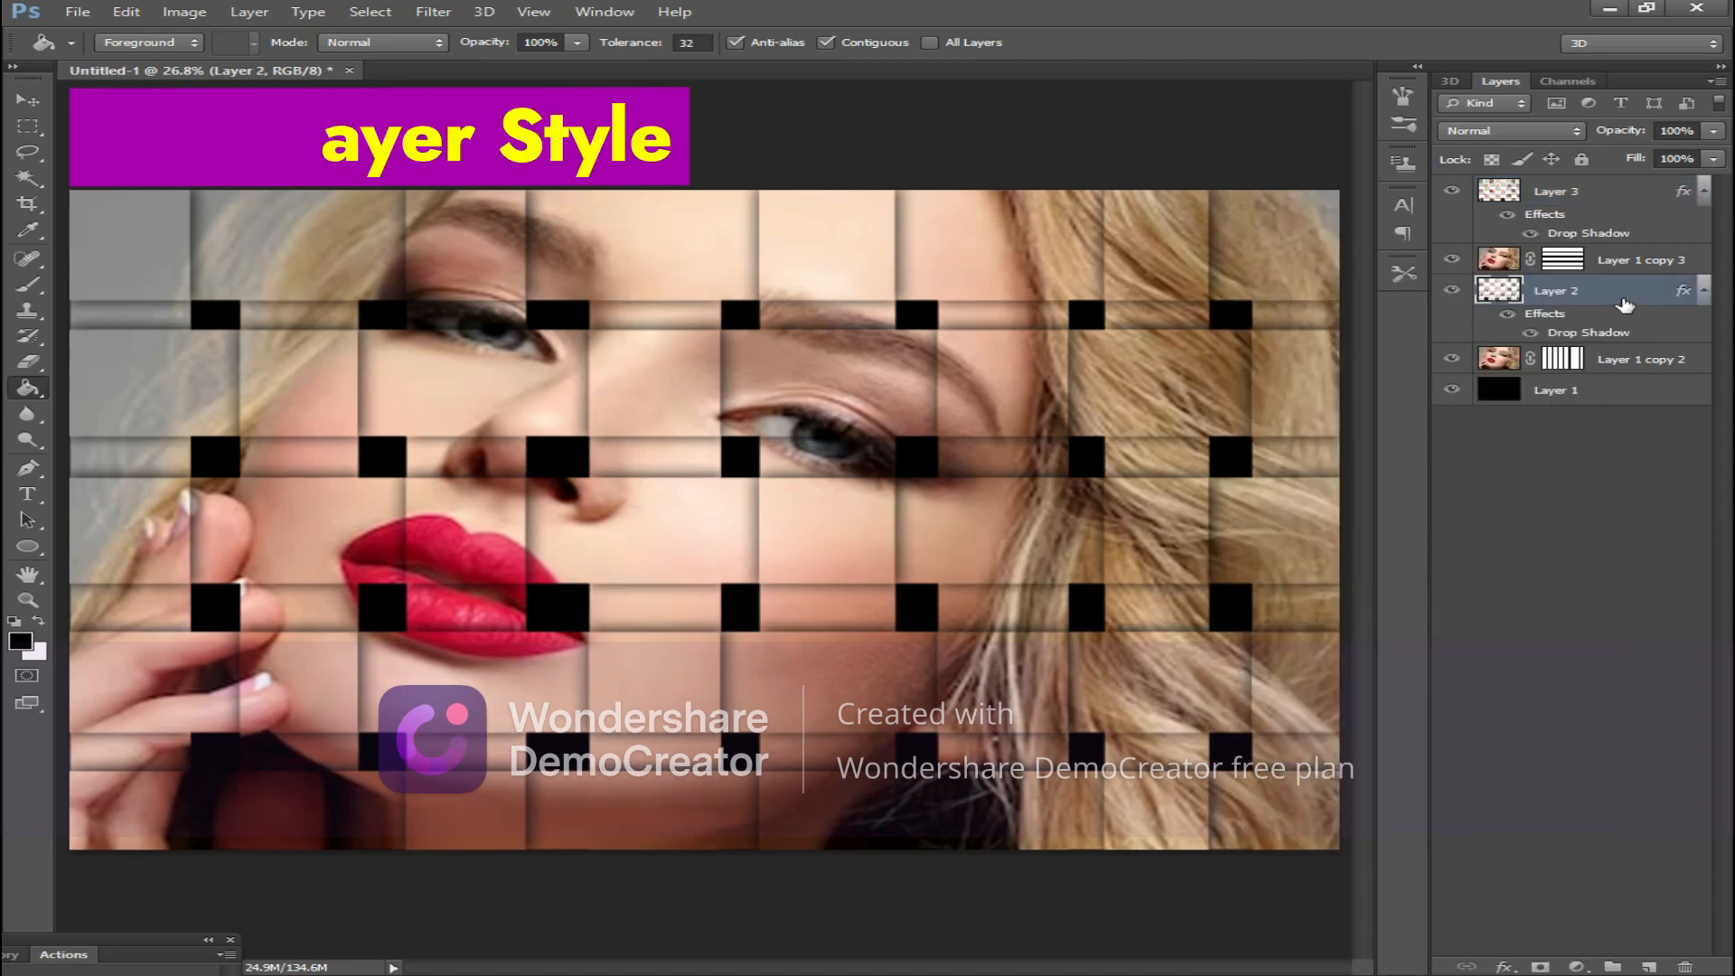
double_click(1626, 305)
click(1437, 619)
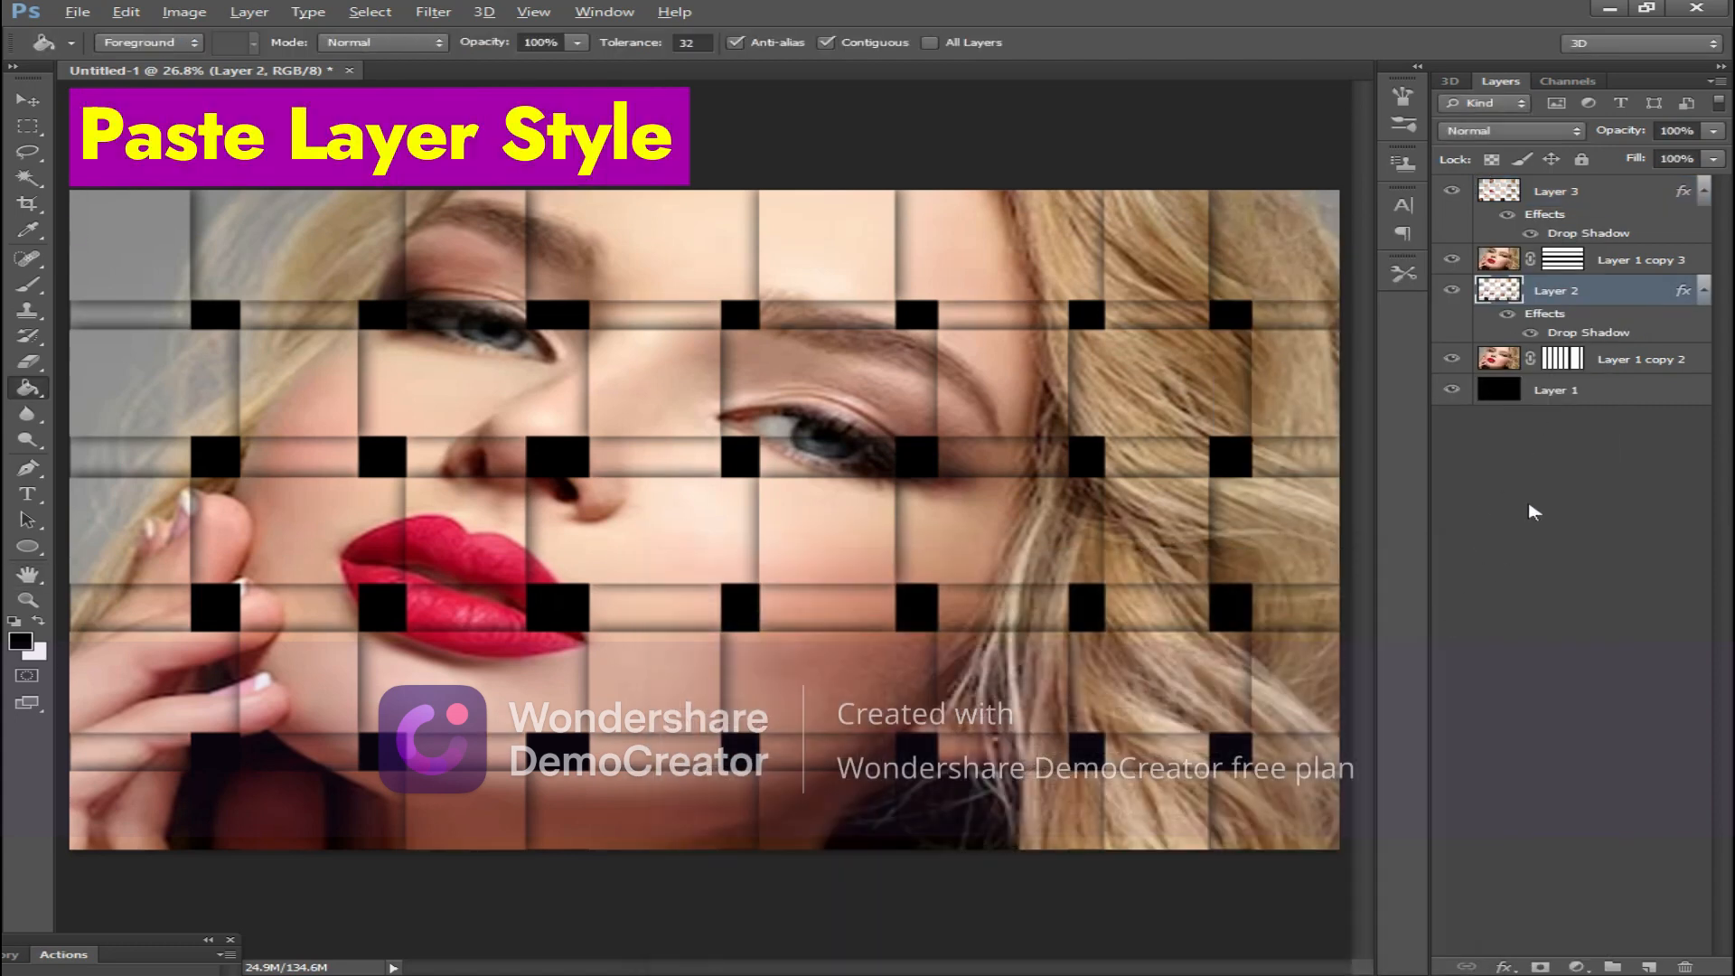
Clip Layer 2 to Layer 1 copy 2 and Layer 3 to Layer 1 copy 3 as clipping masks
alt+click(1611, 334)
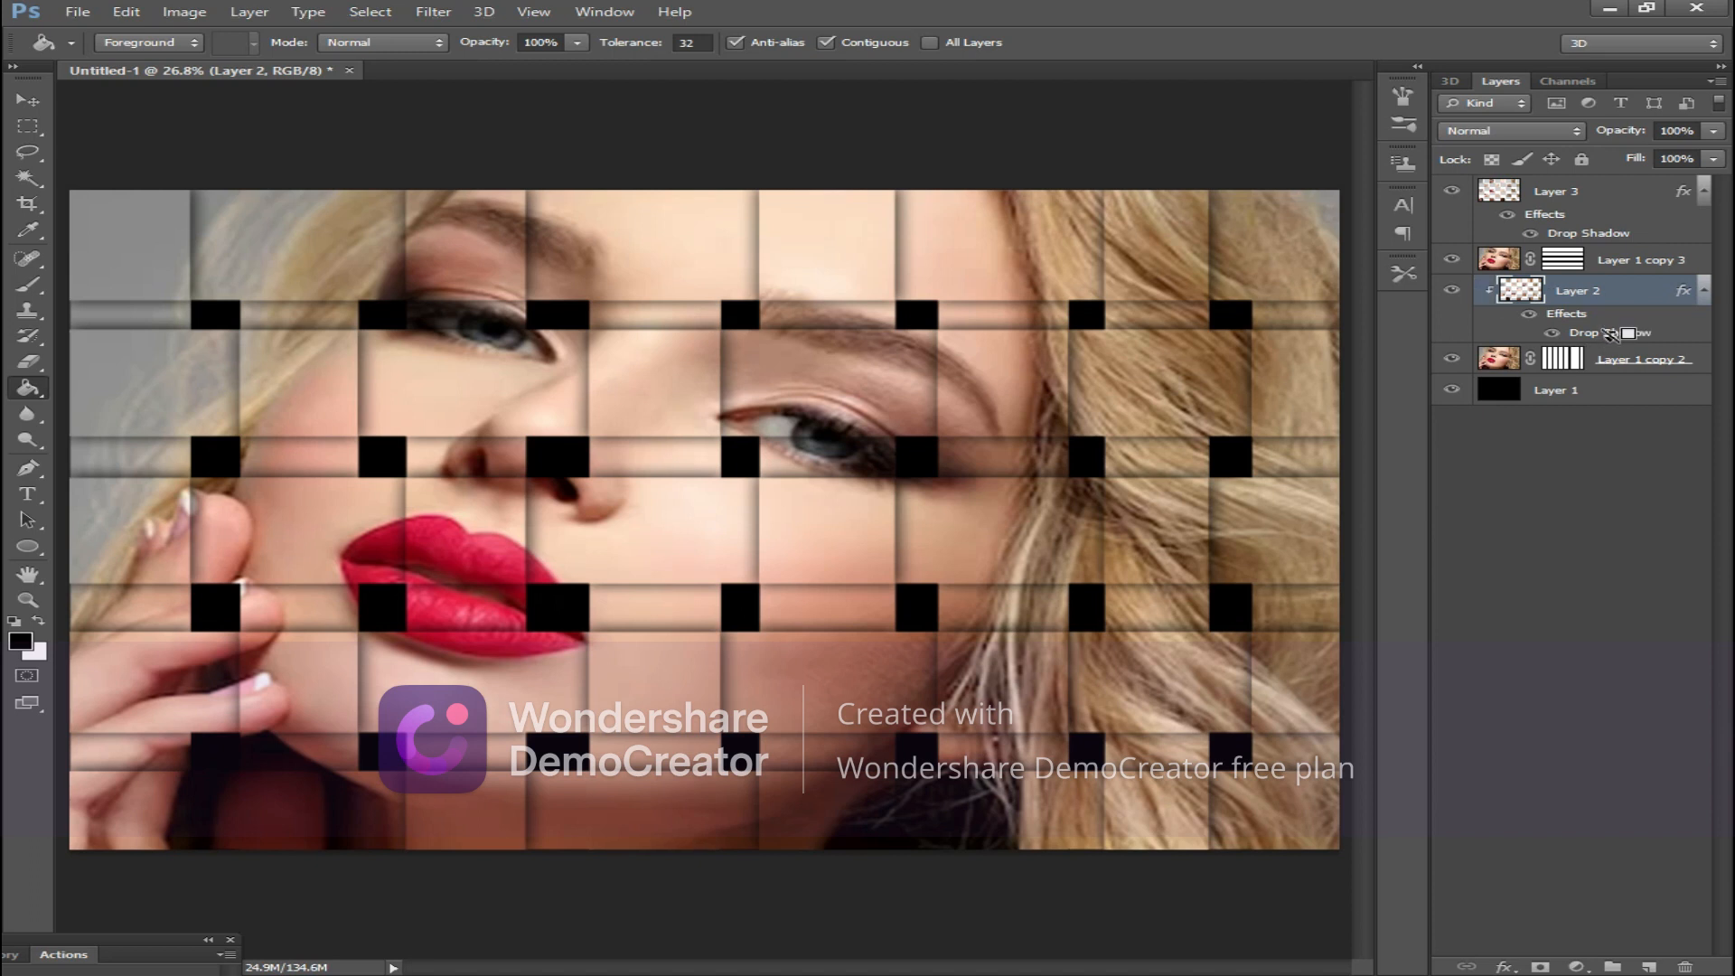
alt+click(1620, 237)
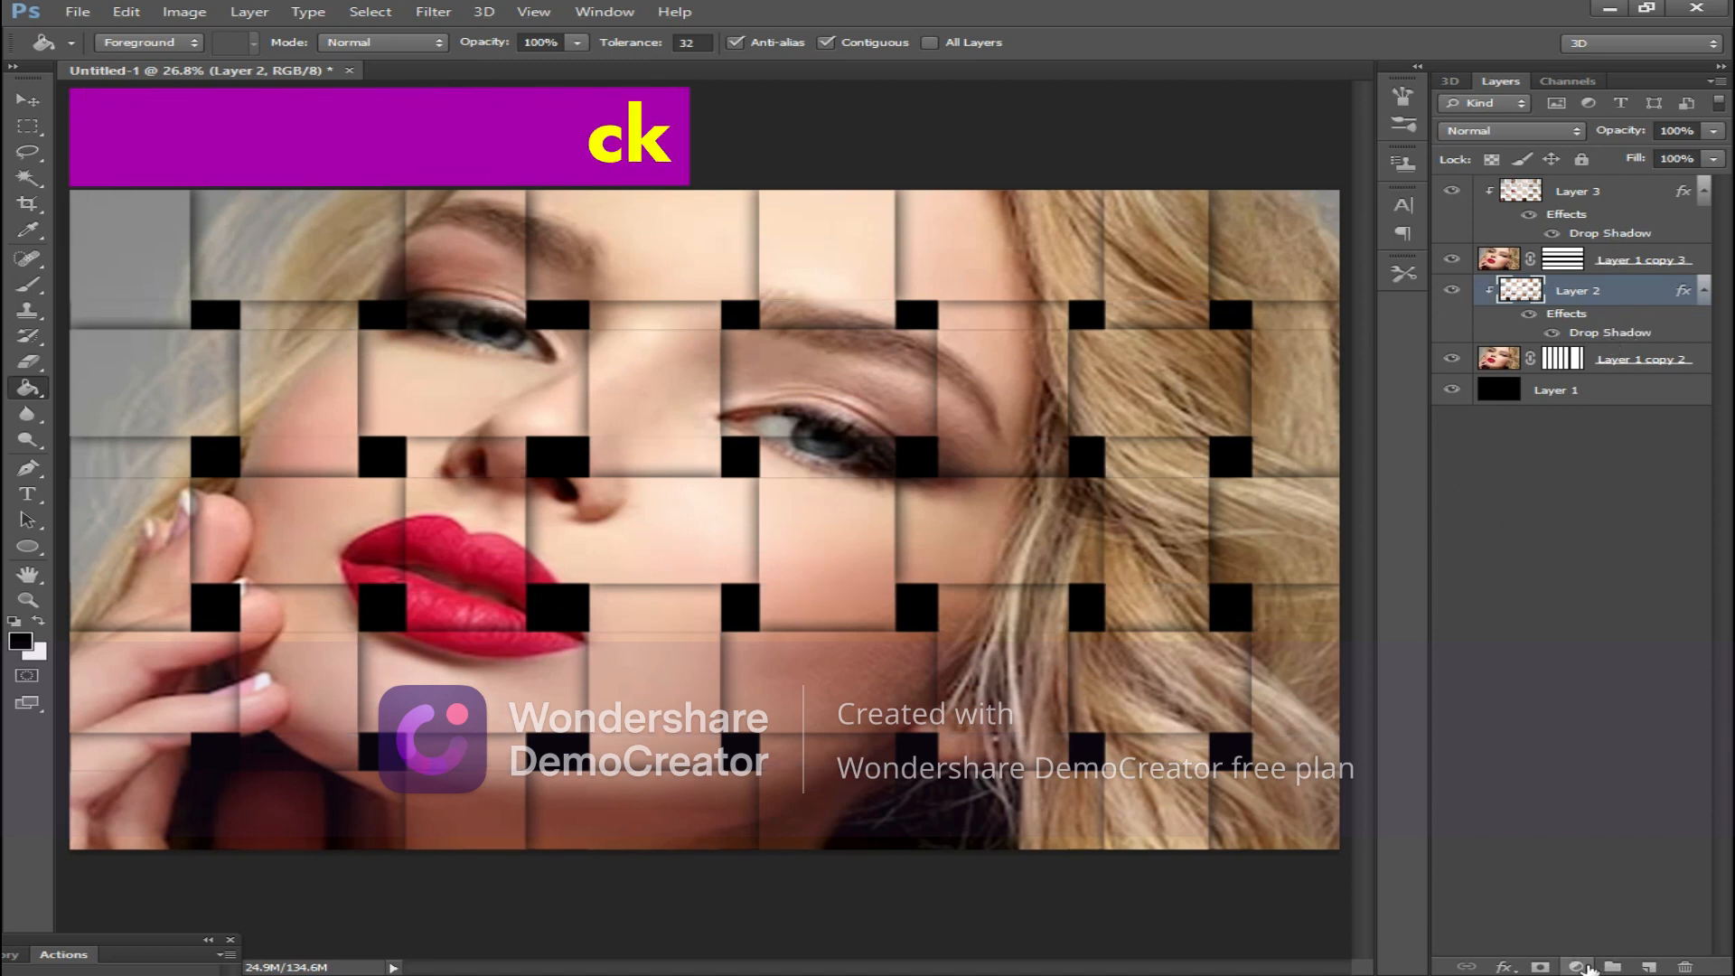
Add a Curves adjustment layer and brighten the midtones with a curve point at input 114, output 130
click(1577, 967)
click(1518, 655)
mouse_move(1035, 346)
mouse_down()
mouse_move(1025, 318)
mouse_move(1037, 335)
mouse_up()
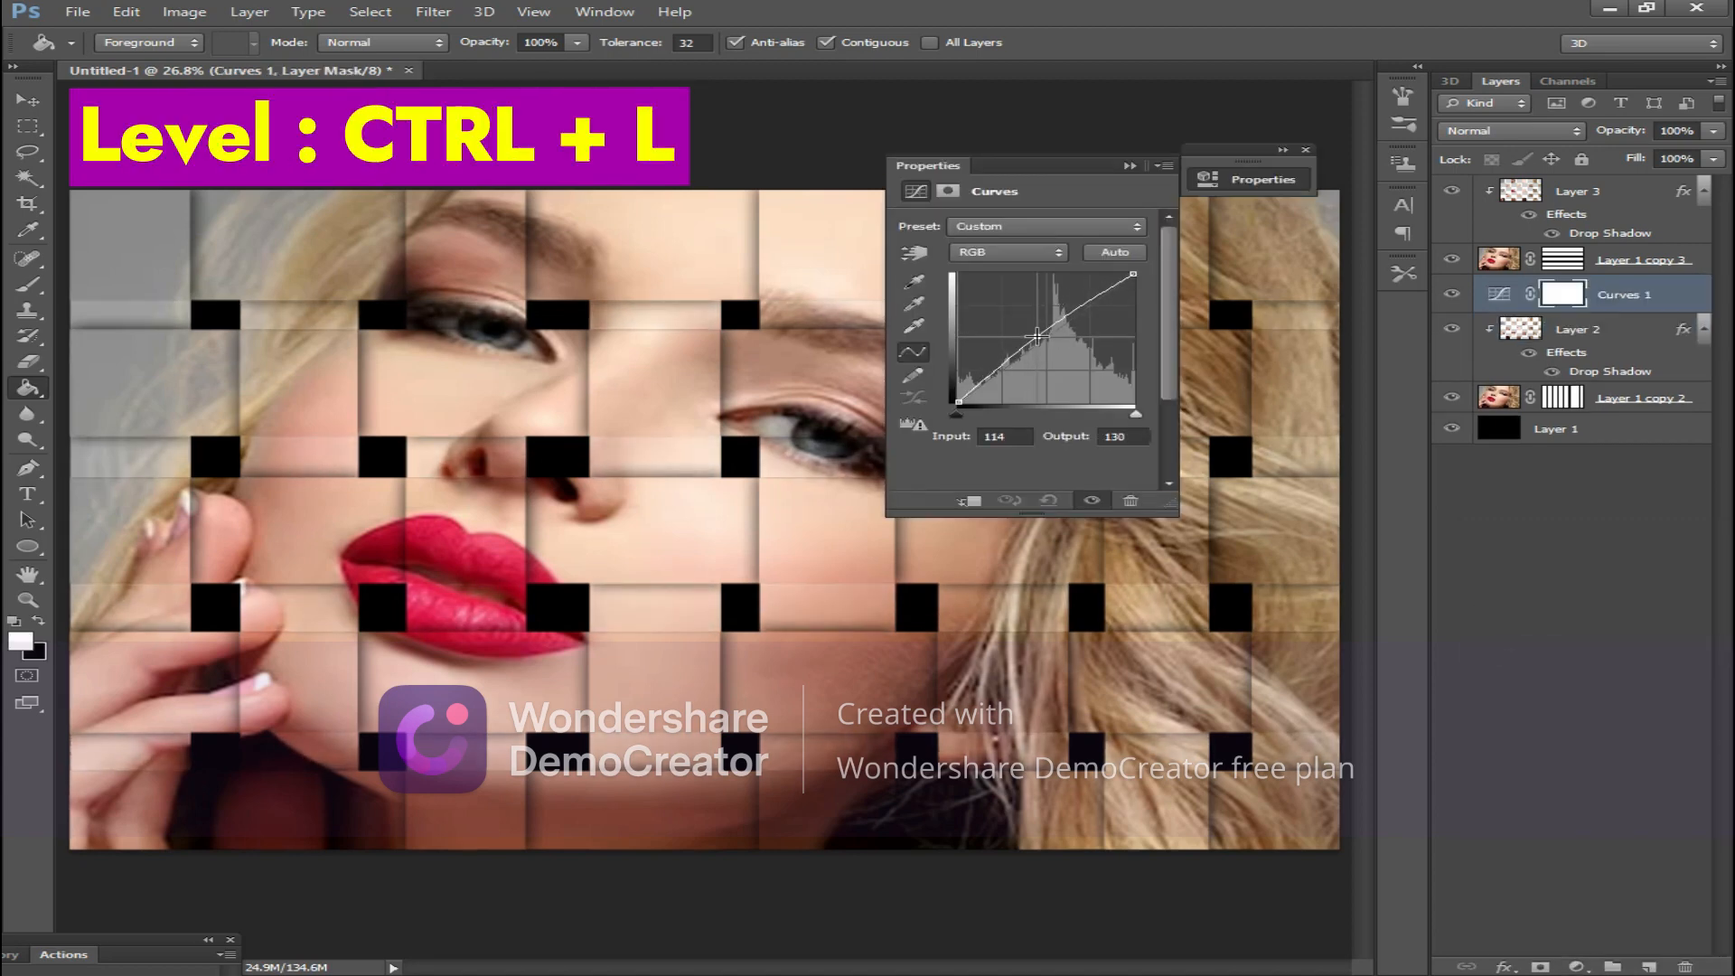
Move the Curves adjustment layer above Layer 3 to the top of the layer stack and close its properties
drag(1649, 290, 1609, 180)
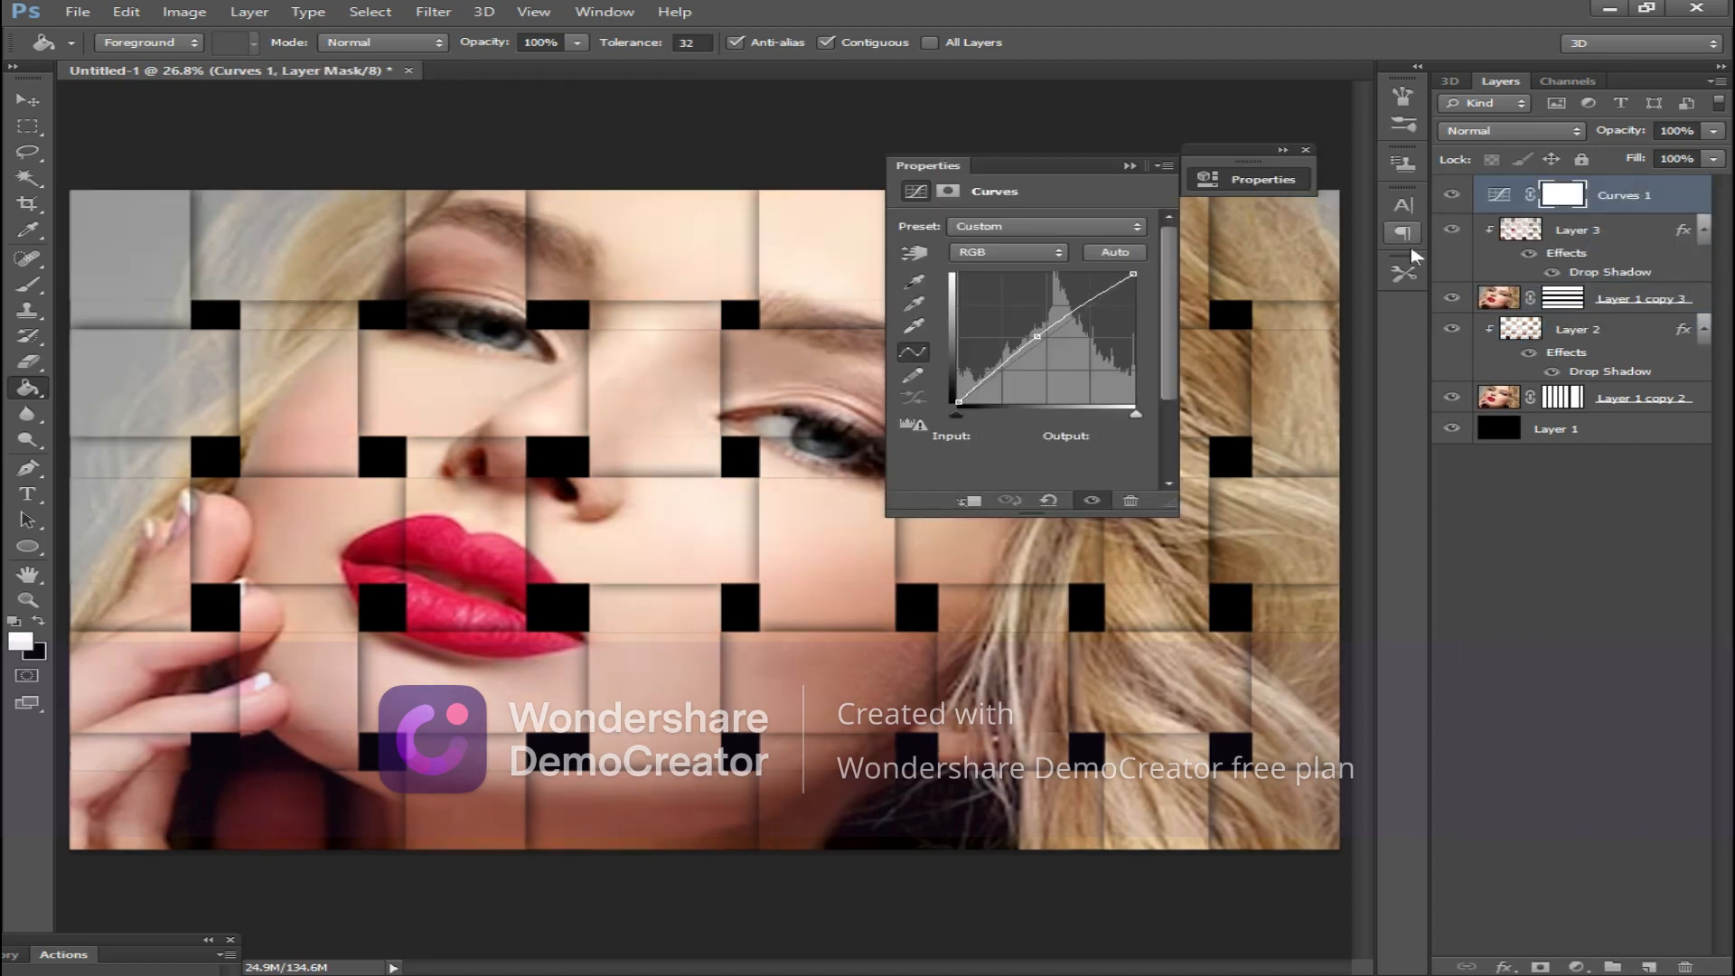
click(1126, 167)
click(1283, 151)
click(1466, 151)
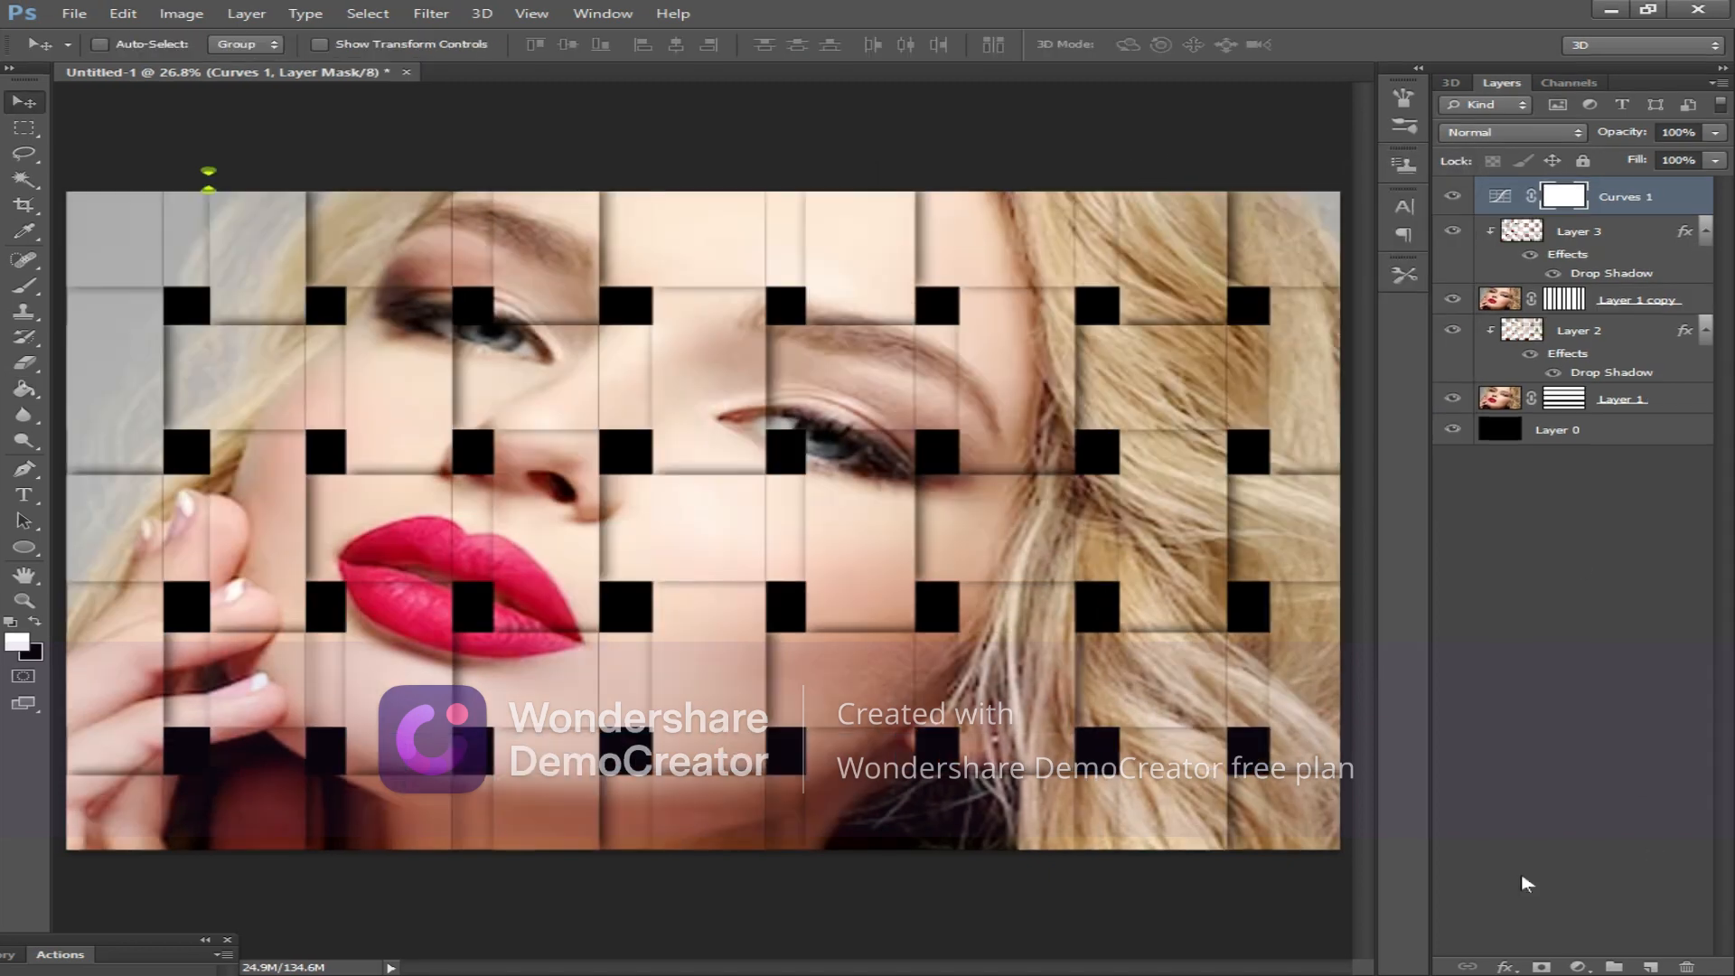